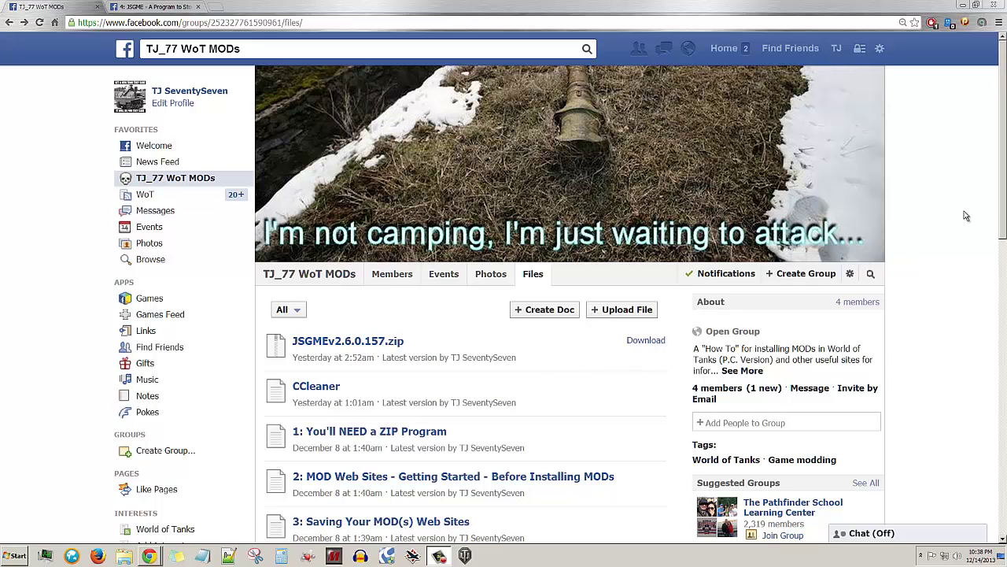
- Review the group's file list and the note "4: JSGME - A Program to Store, Install and Turn MODs On or Off", and close the note
drag(1004, 197, 1004, 213)
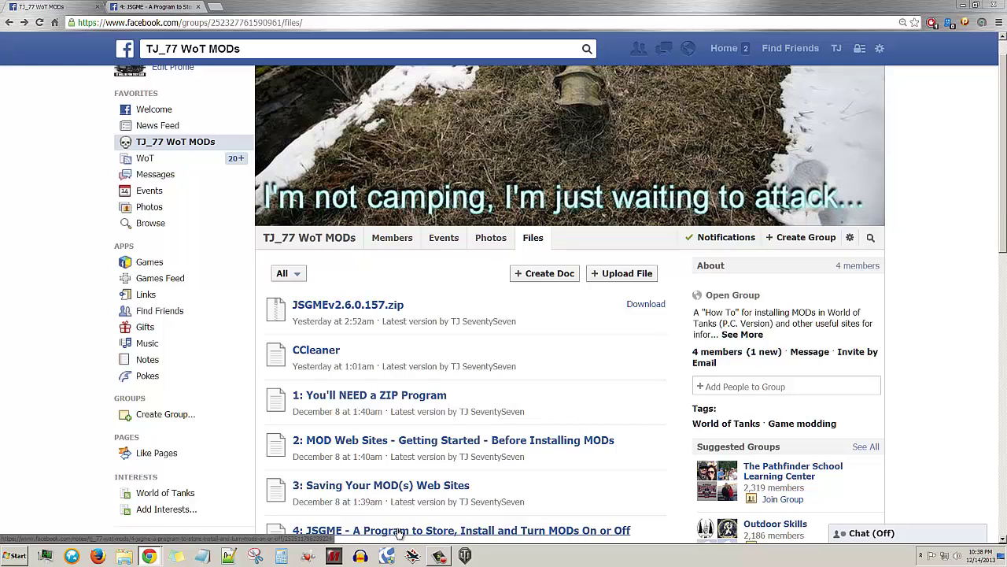
click(157, 6)
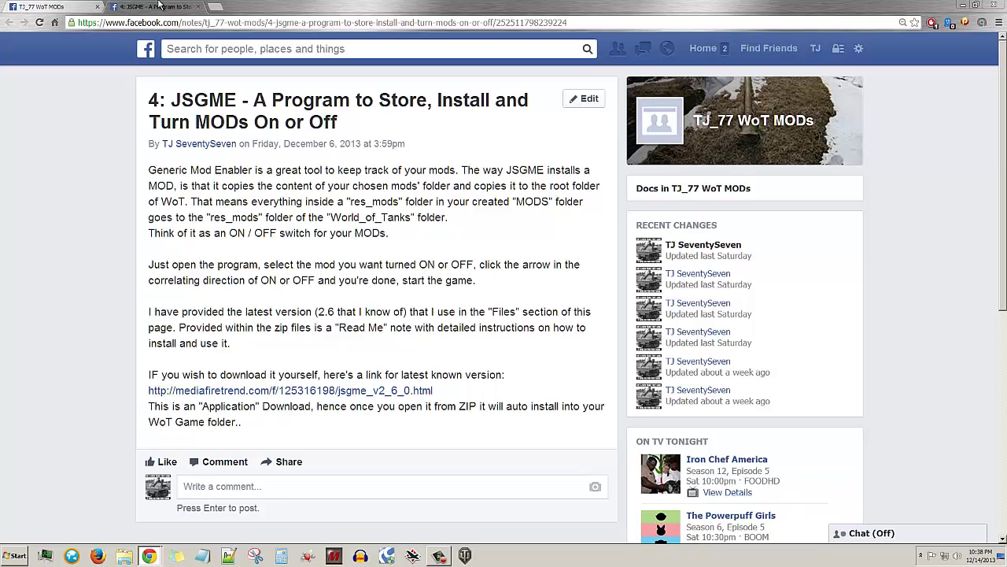
click(85, 7)
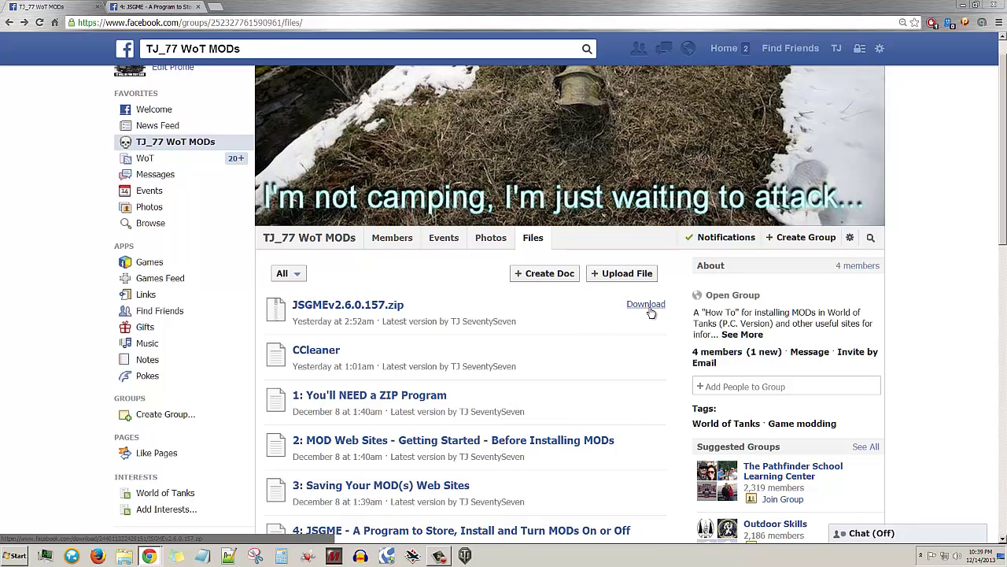
click(198, 7)
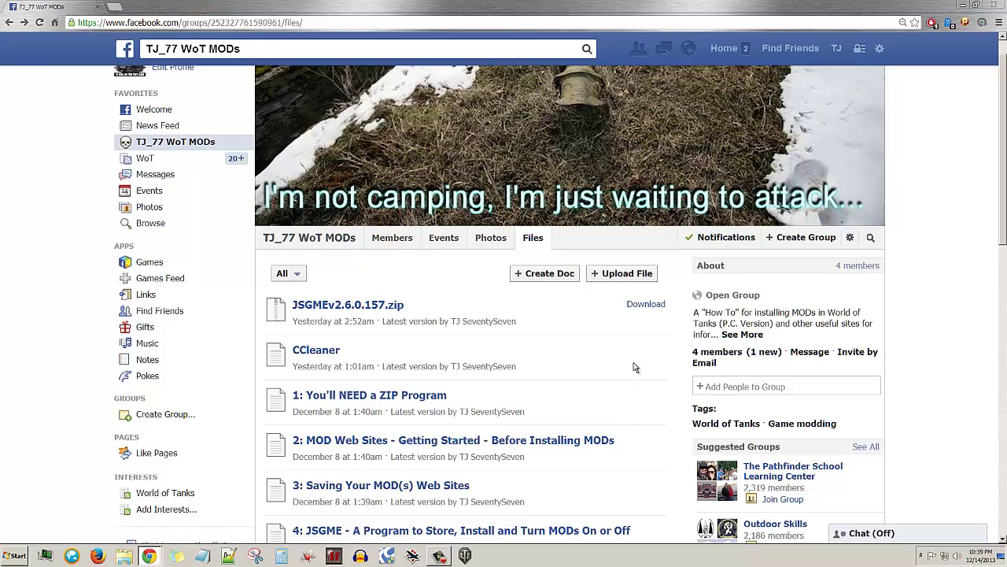
- Download JSGMEv2.6.0.157.zip from the group's files and show the downloaded archive in its folder
click(644, 306)
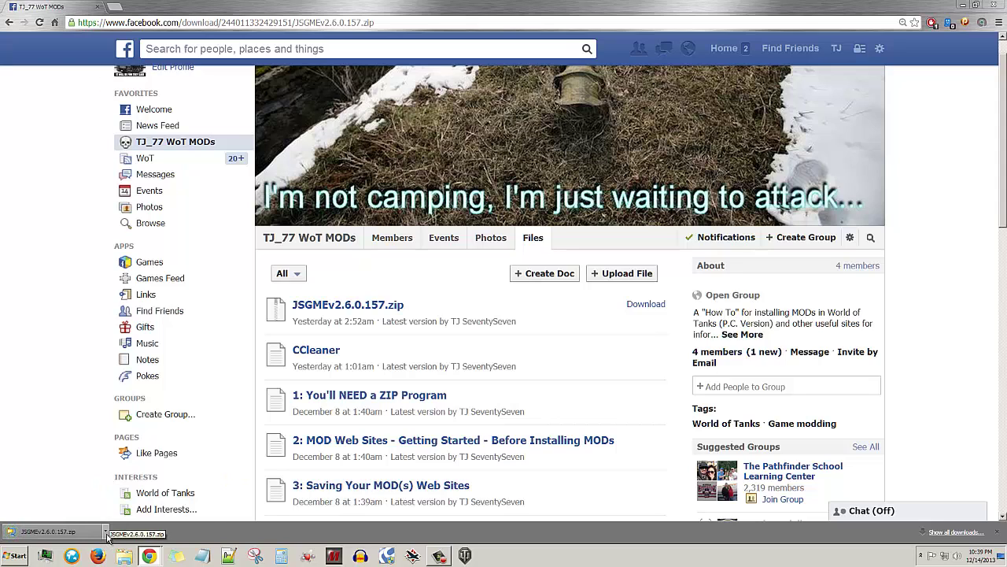
click(106, 532)
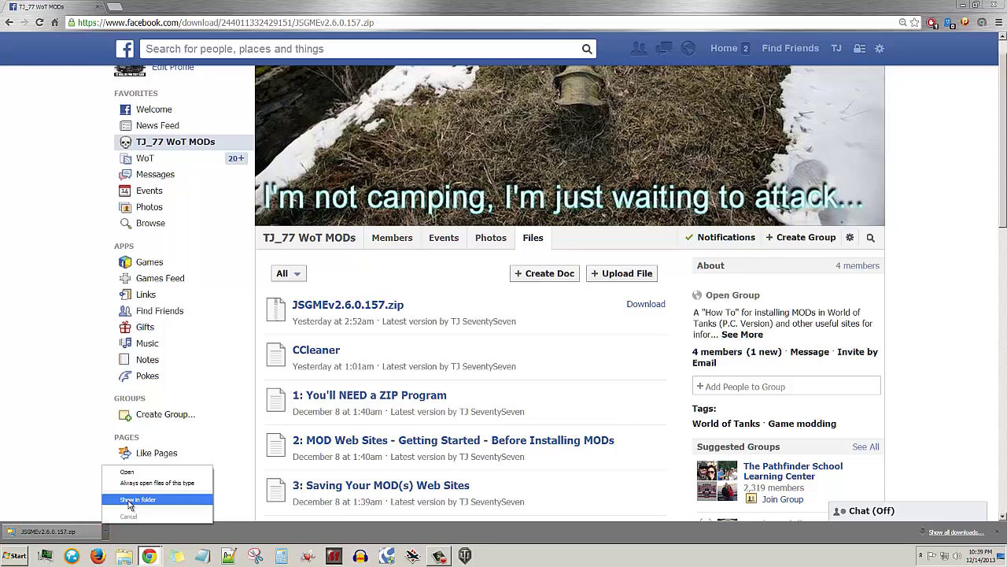
click(130, 500)
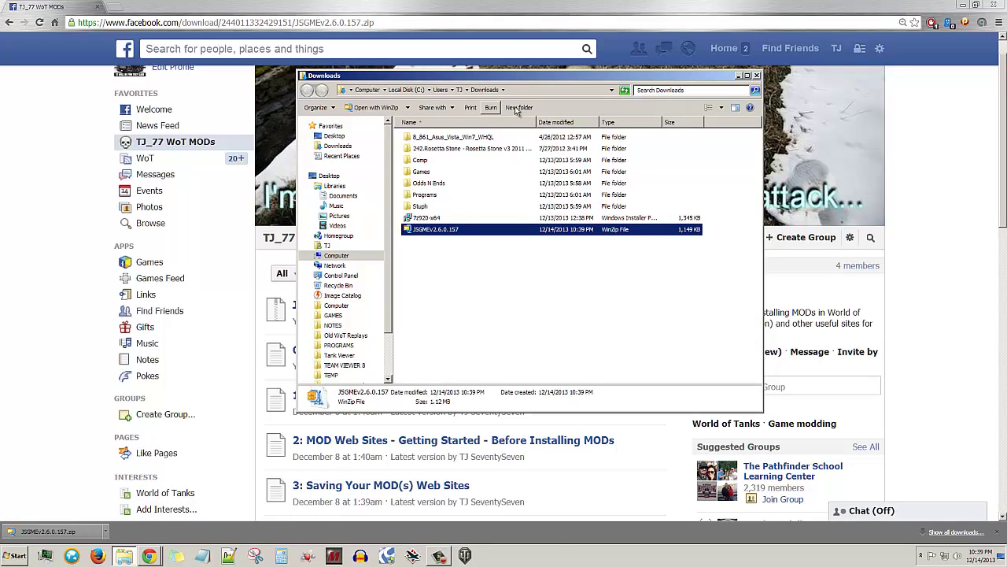
- Move the JSGMEv2.6.0.157 archive from the Downloads folder to an empty area of the desktop and close the folder
click(964, 8)
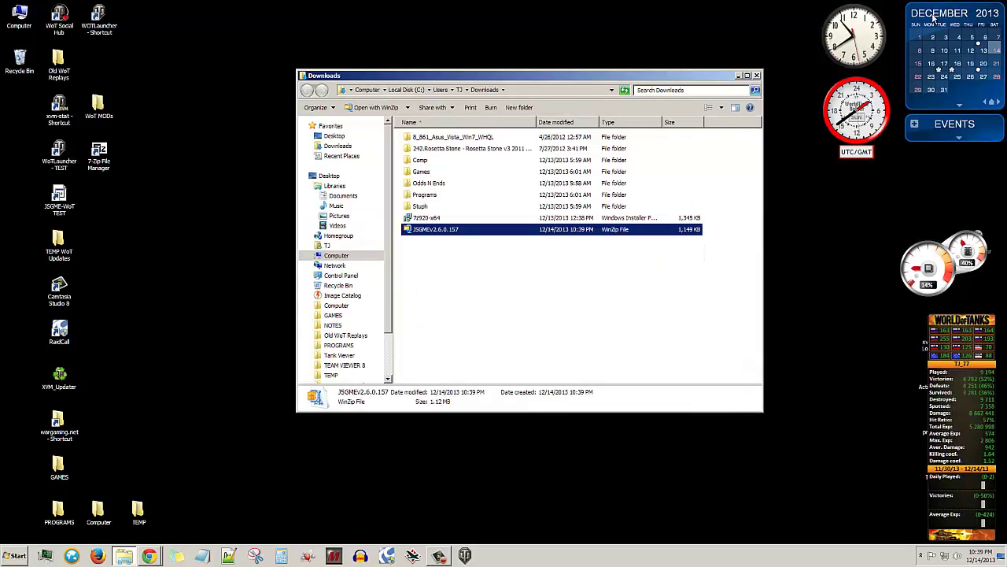
drag(689, 76, 512, 27)
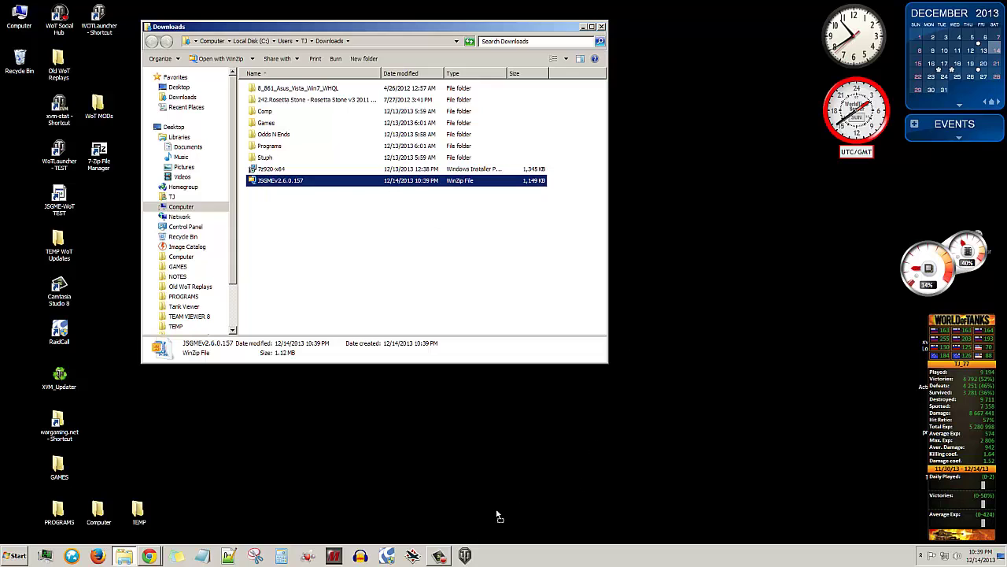
drag(497, 513, 497, 513)
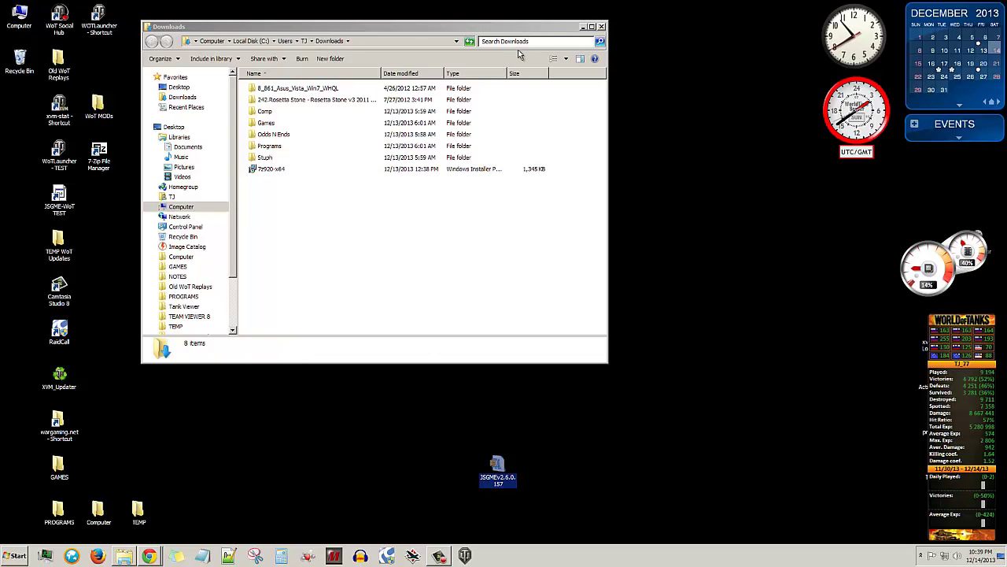
click(602, 26)
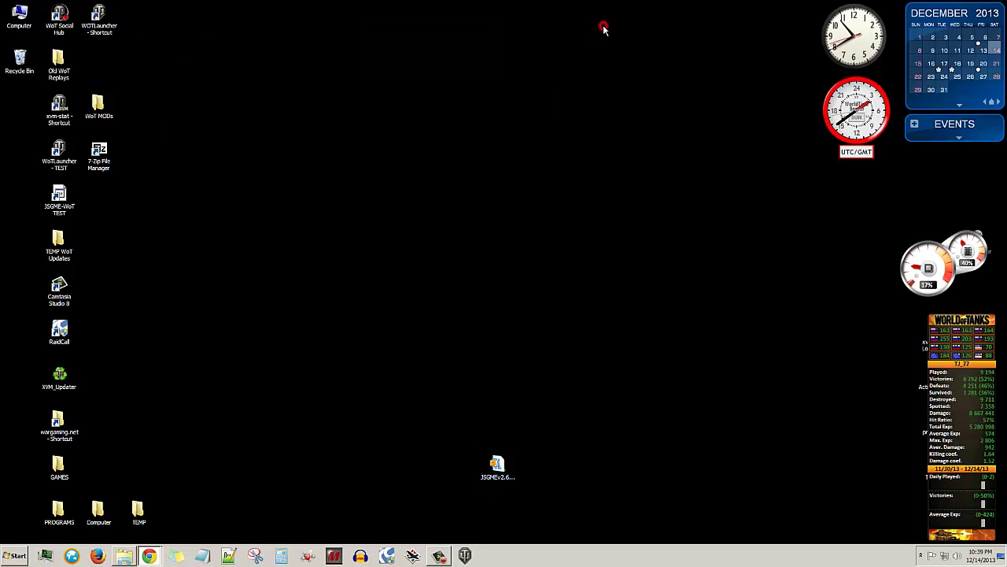
- Open the JSGMEv2.6.0.157 archive on the desktop with 7-Zip
right_click(498, 466)
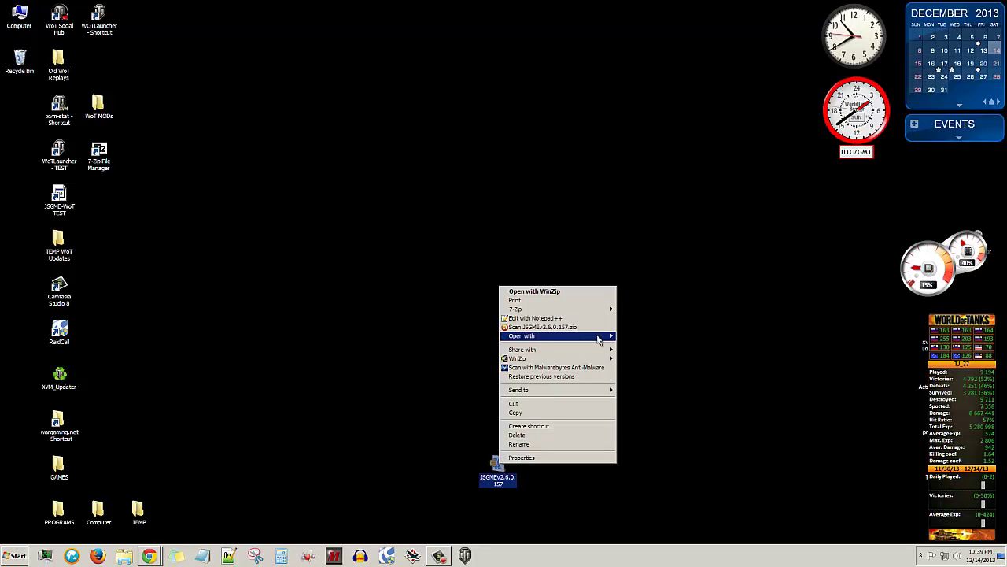
click(612, 309)
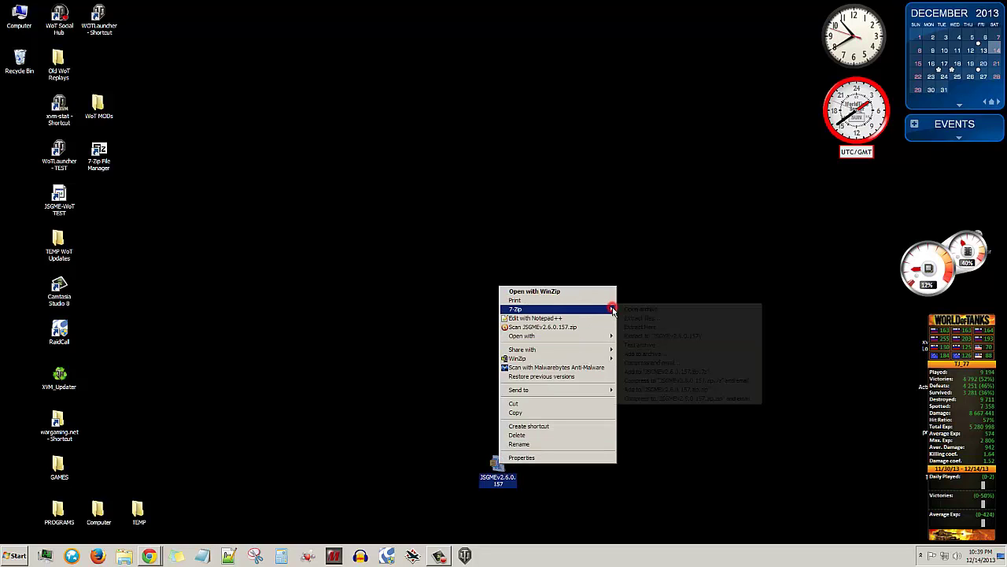
click(633, 309)
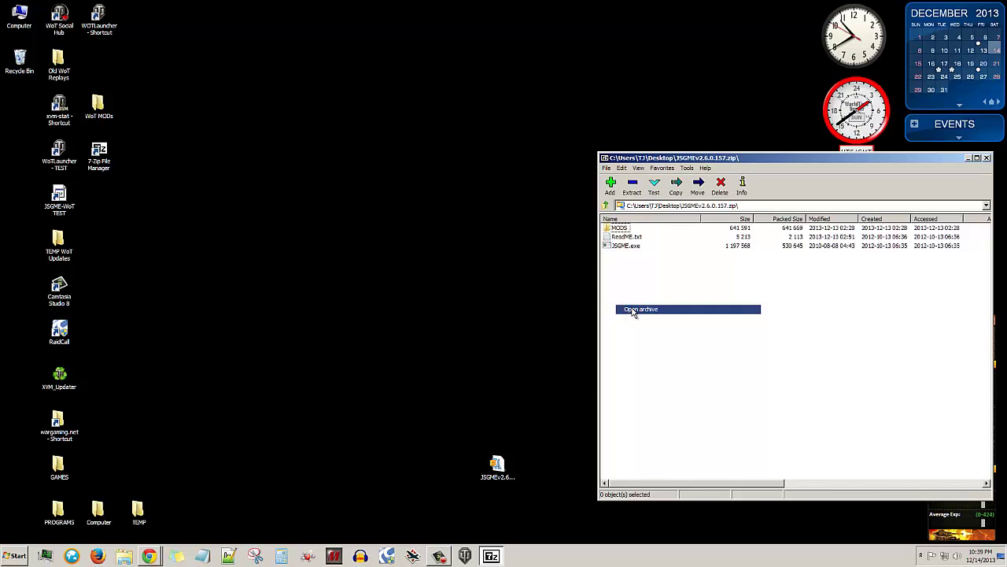
- Open the same archive in WinZip and compare its contents with the 7-Zip listing
click(496, 463)
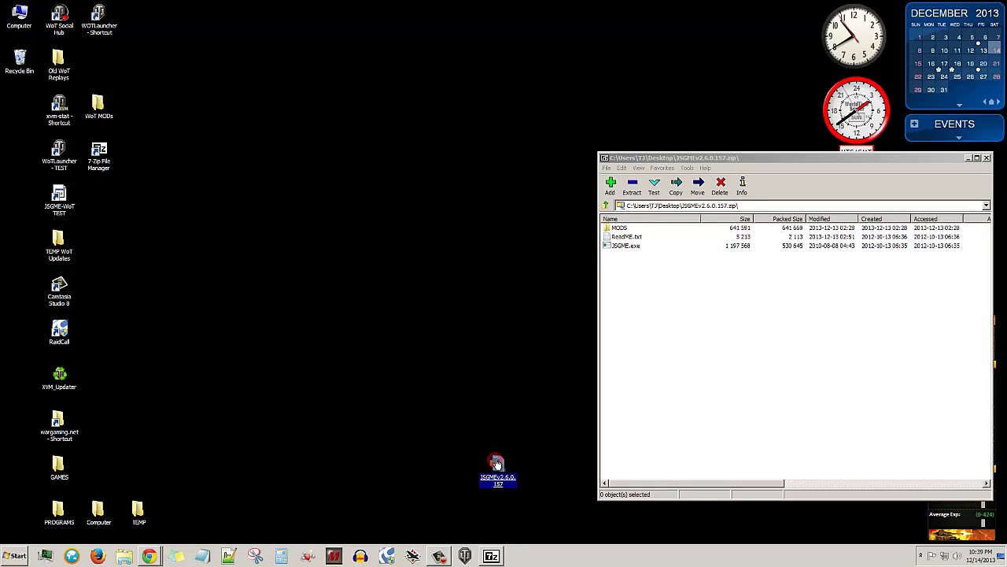
double_click(515, 464)
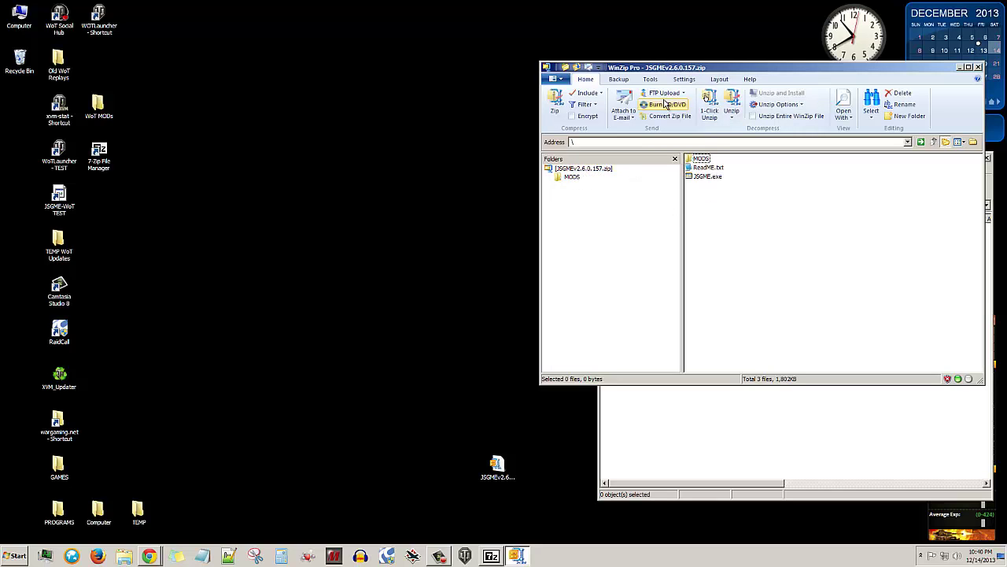
drag(712, 69, 726, 20)
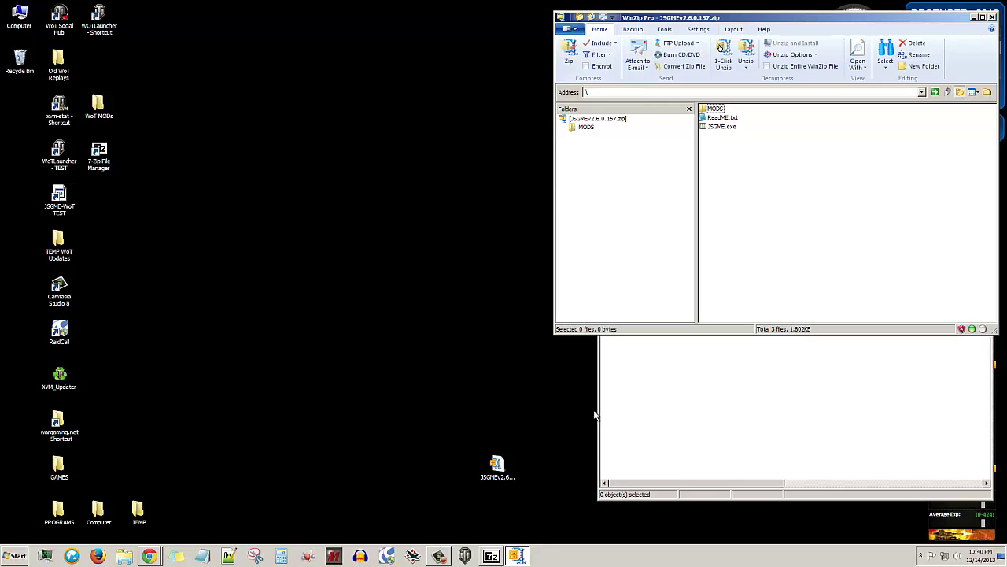
click(614, 444)
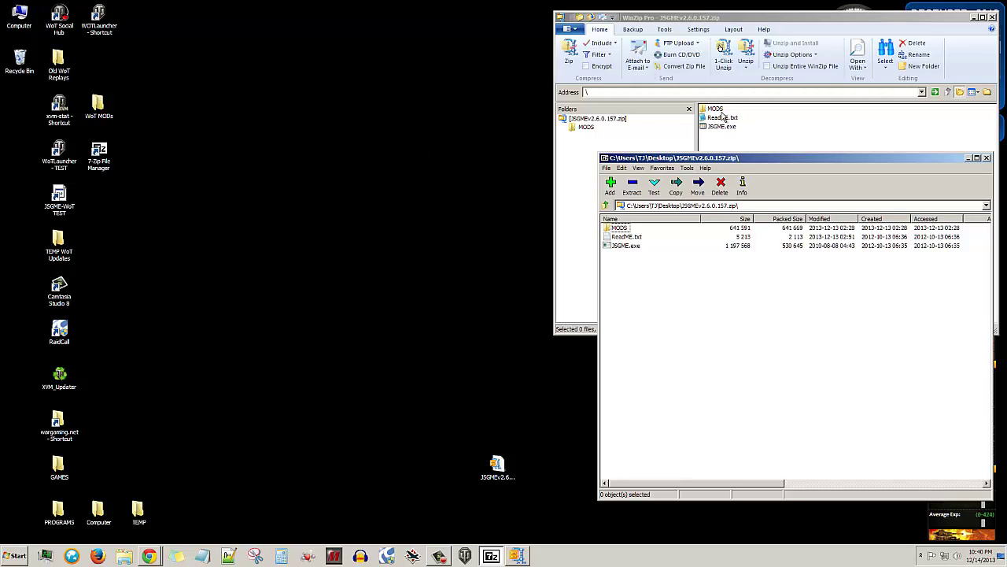
- Open the World_of_Tanks game folder from the WOTLauncher shortcut's file location and place its window beside the archive
click(99, 24)
right_click(100, 24)
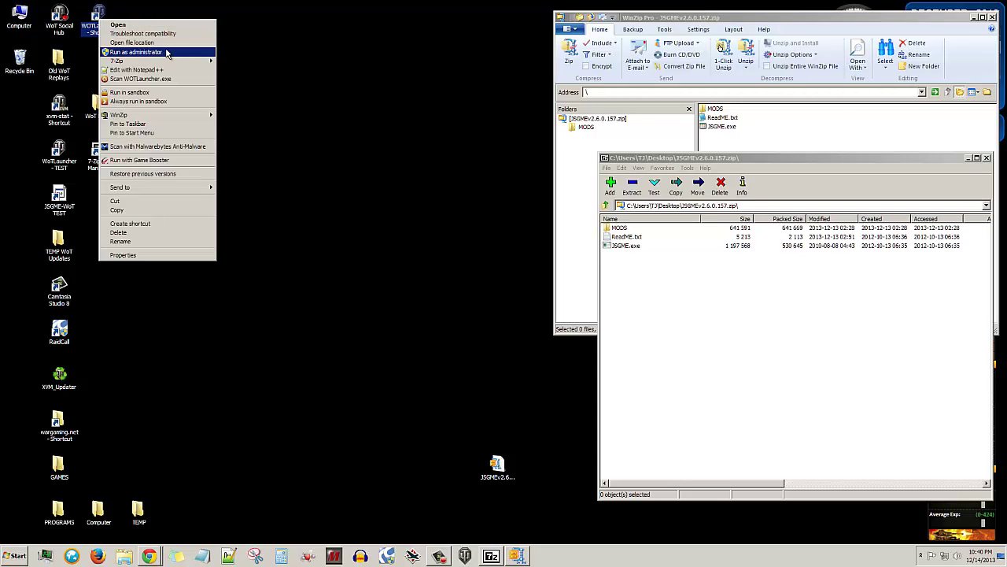
click(170, 47)
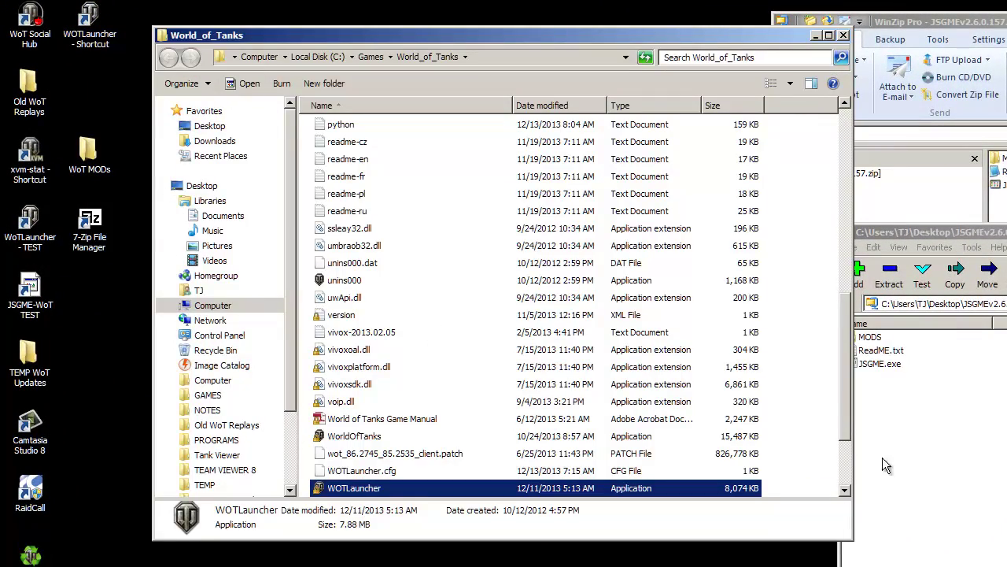
mouse_move(846, 440)
mouse_down()
mouse_move(905, 367)
mouse_move(860, 217)
mouse_move(900, 225)
mouse_move(840, 426)
mouse_up()
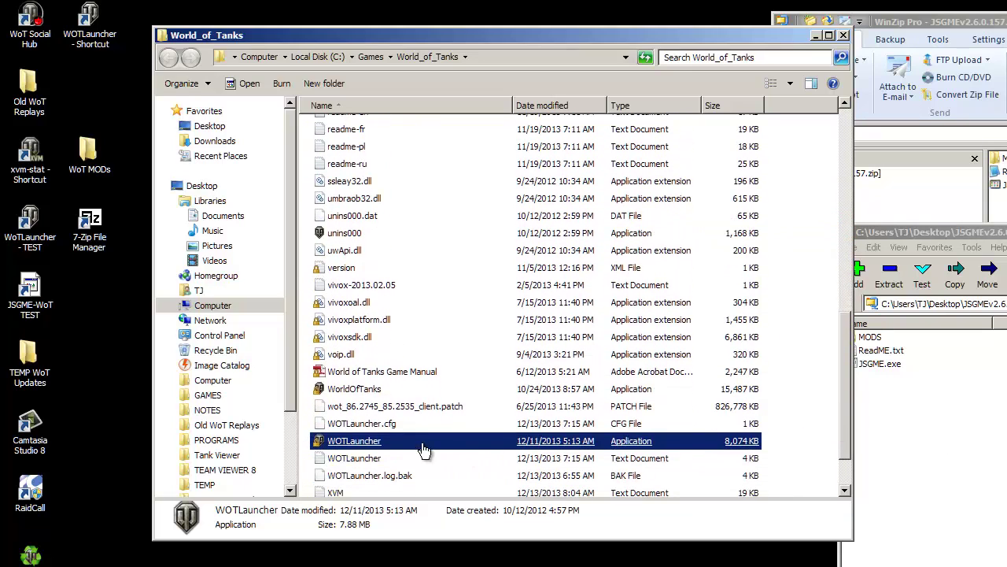
click(303, 442)
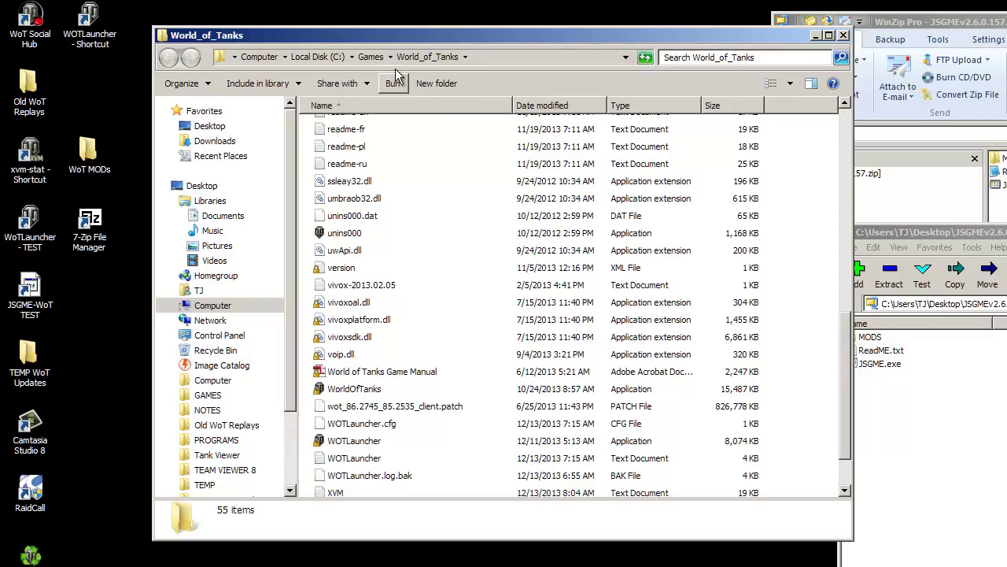
drag(619, 41, 534, 50)
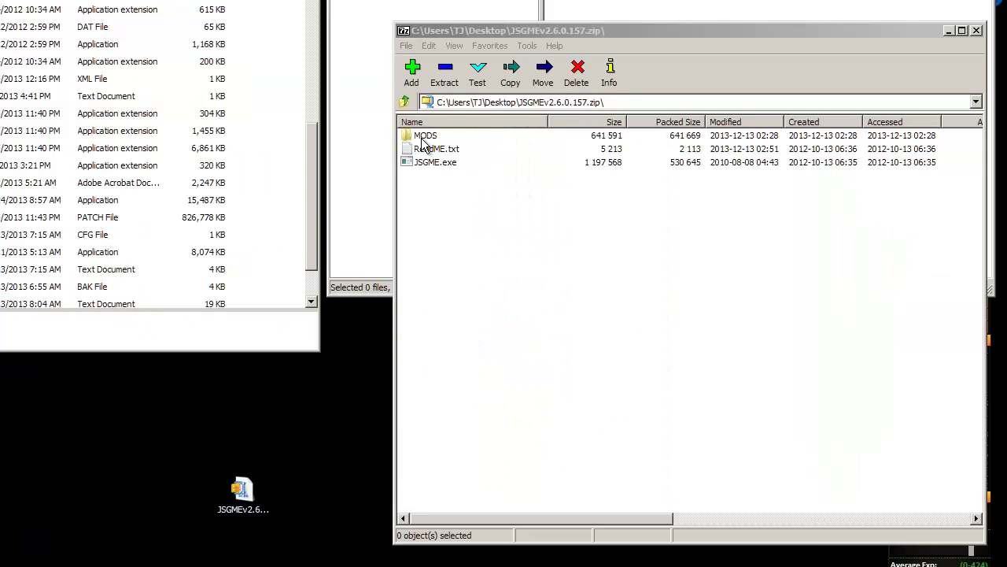
- Copy the MODS folder and JSGME.exe from the 7-Zip archive into the World_of_Tanks folder
click(422, 137)
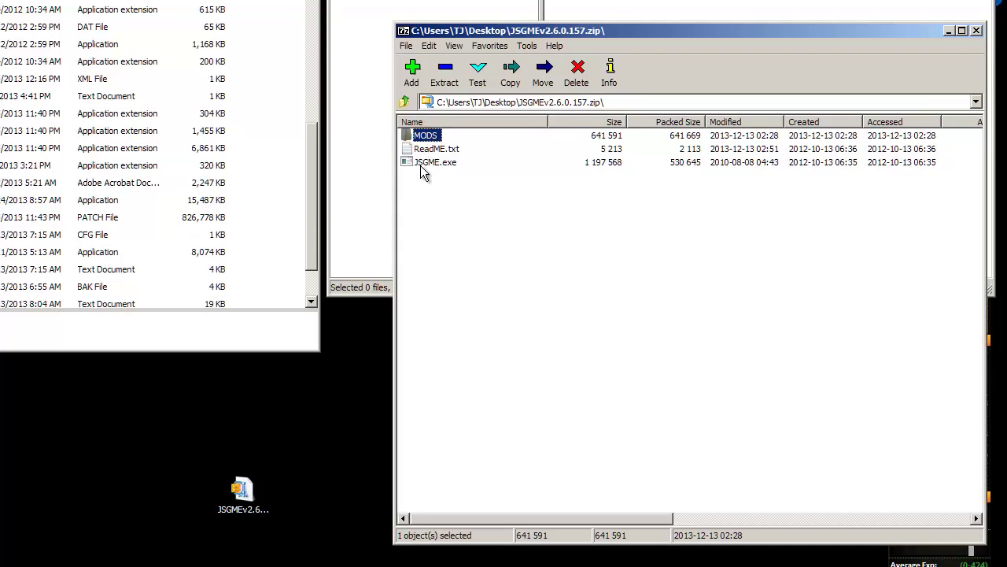
ctrl+click(421, 168)
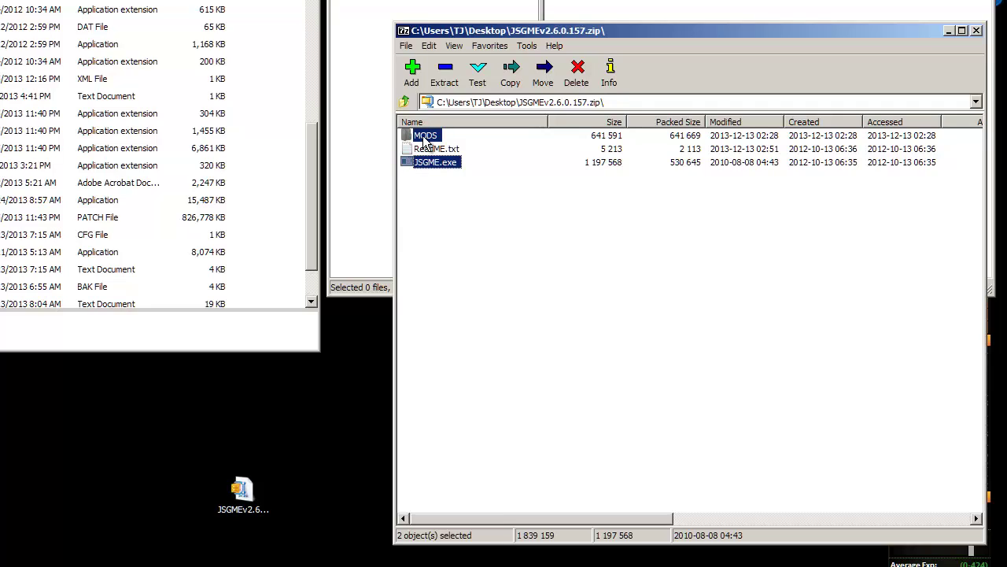
drag(425, 138, 419, 137)
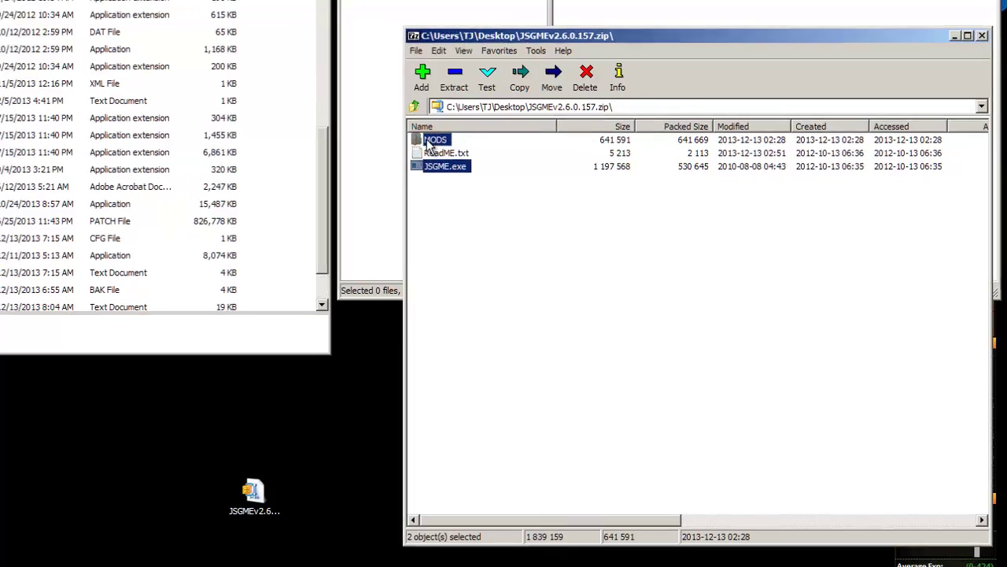
drag(578, 207, 415, 374)
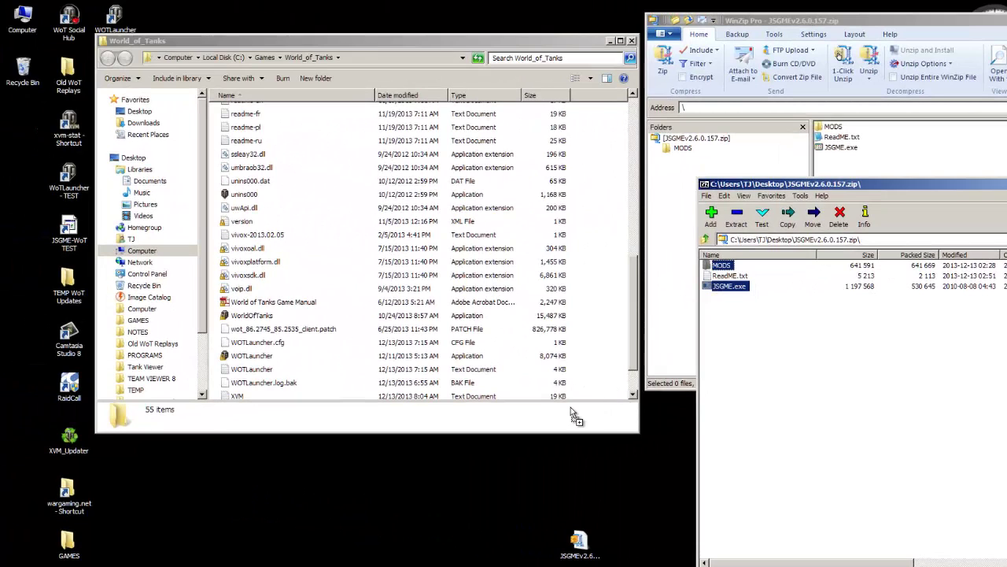
drag(524, 416, 453, 420)
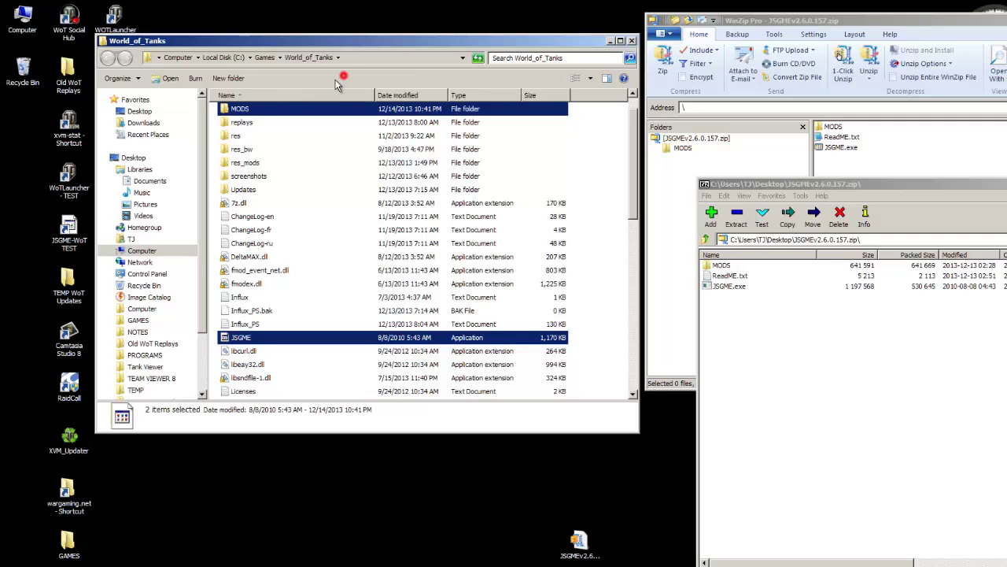
- Examine the folder structure inside the copied MODS folder, including its Clock & Date in Hangar subfolder
click(615, 126)
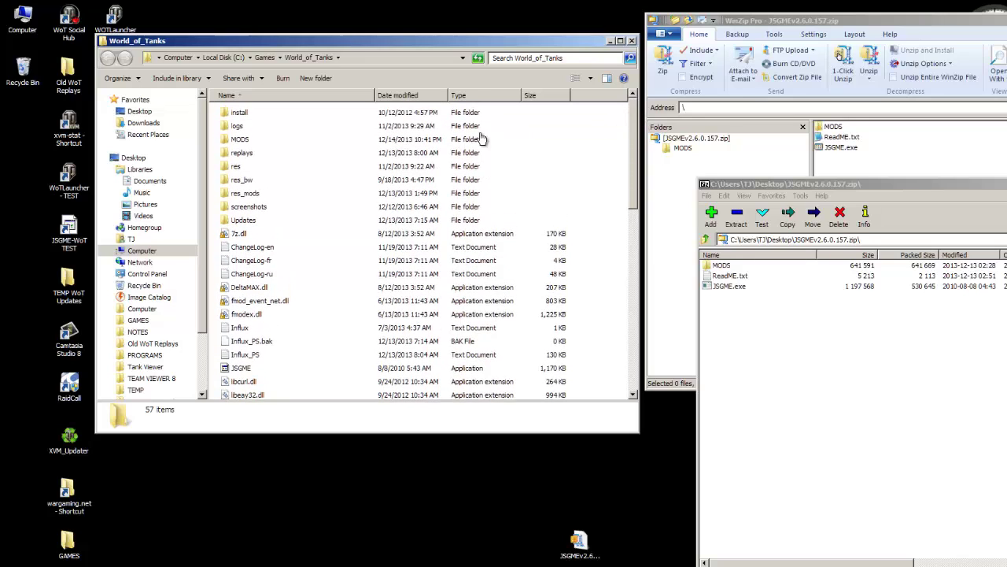
click(240, 141)
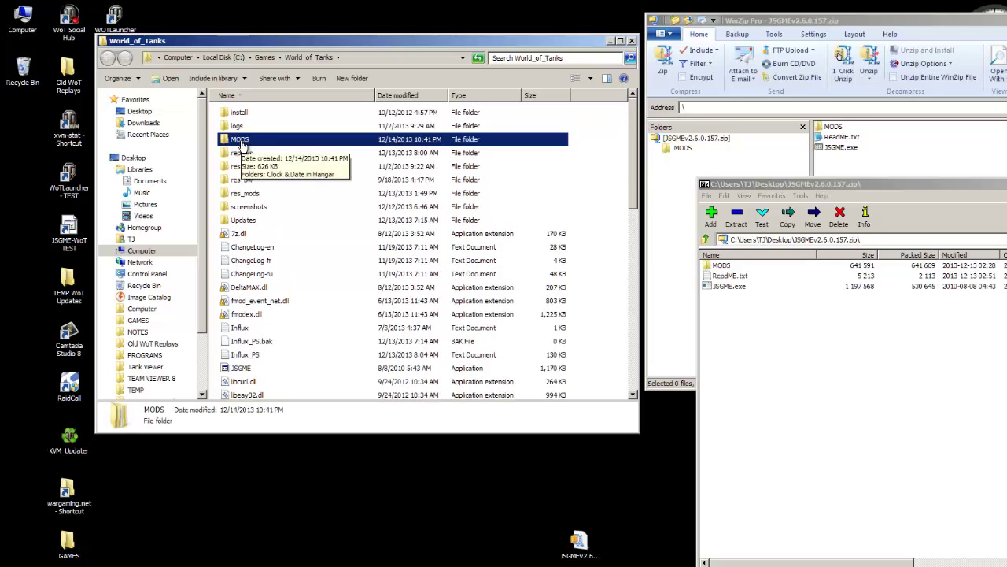
double_click(241, 141)
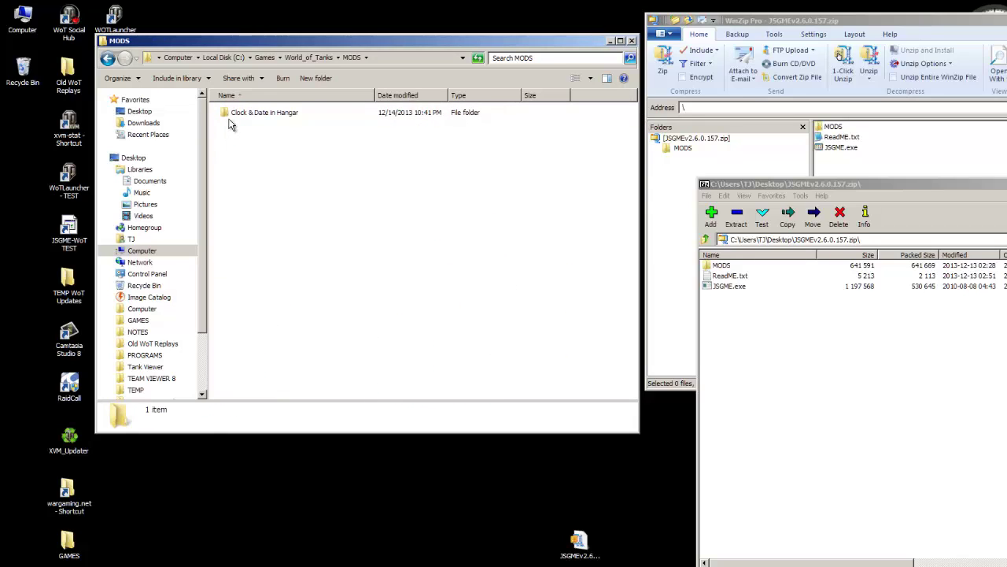
click(298, 120)
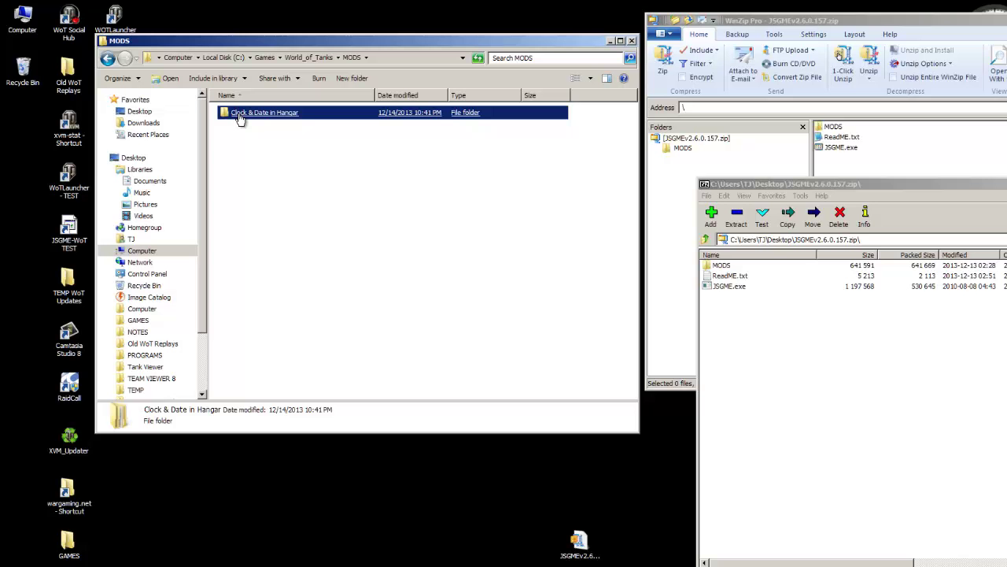
click(239, 115)
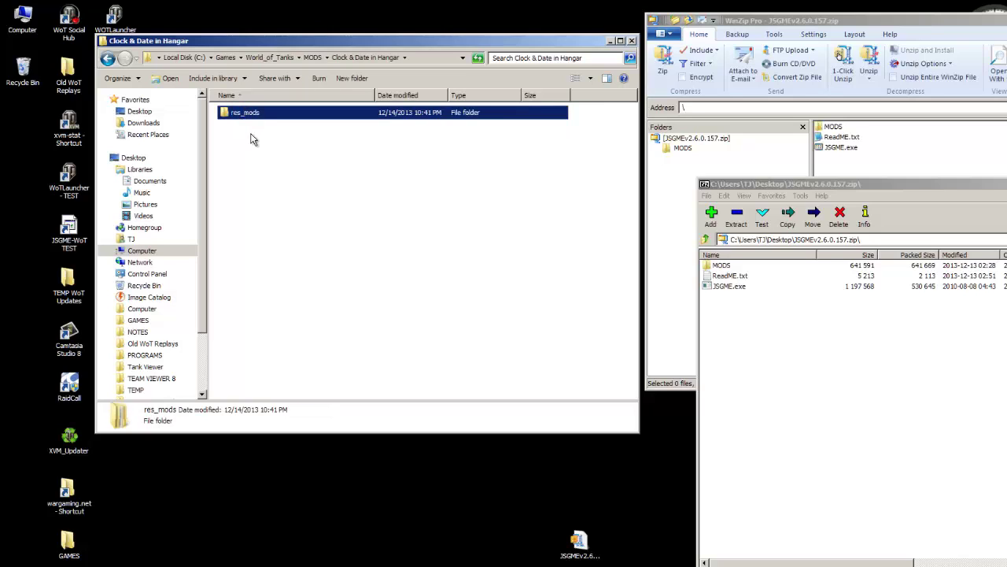
click(313, 58)
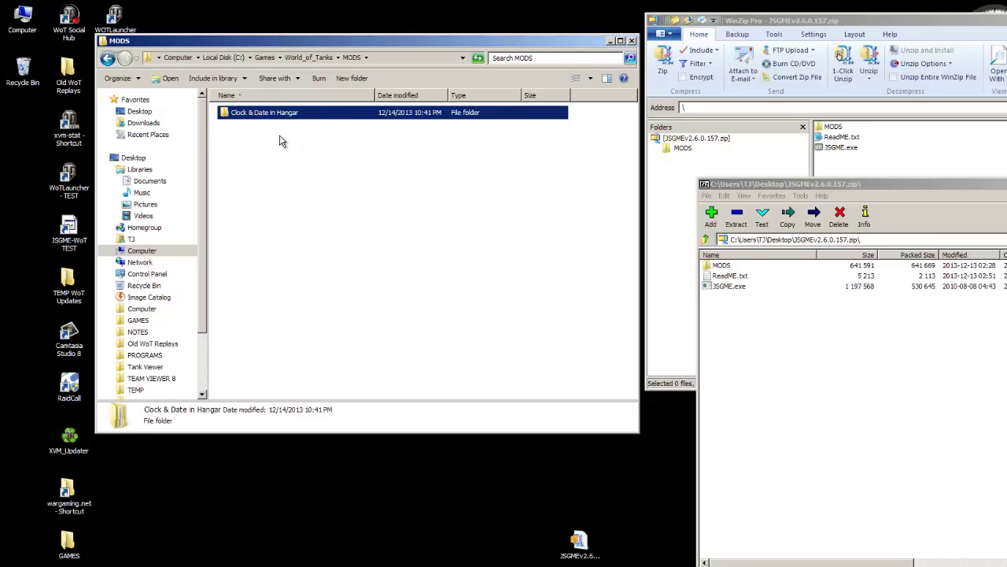
double_click(324, 112)
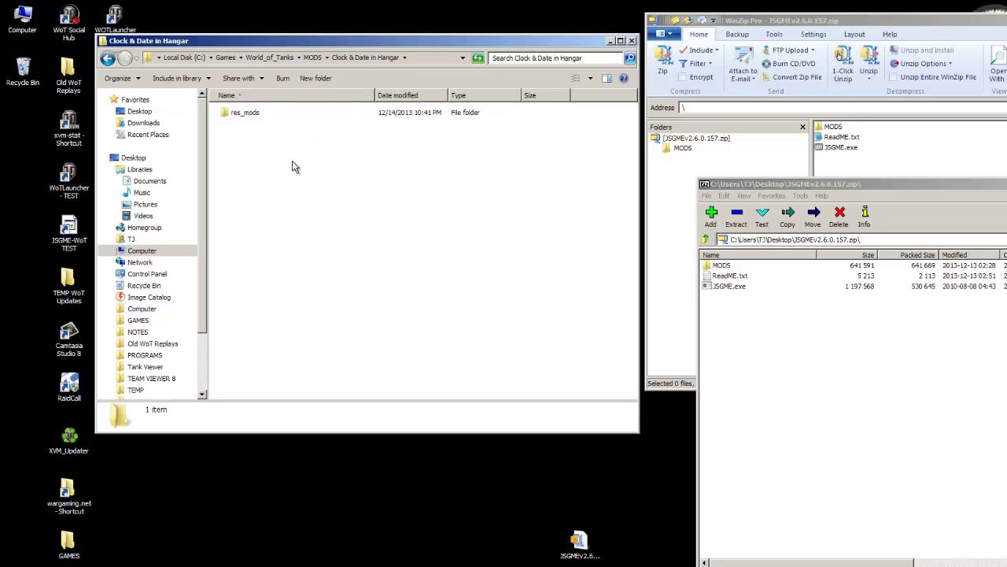
- Examine the mod's nested folders from res_mods through 0.8.9 and gui down to the contents of flash
click(311, 115)
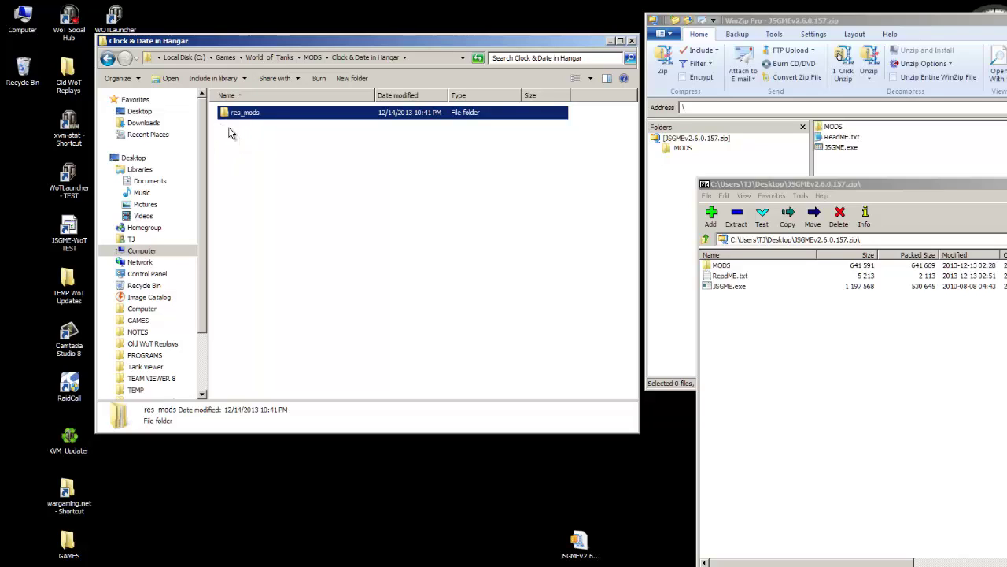
double_click(280, 118)
click(269, 118)
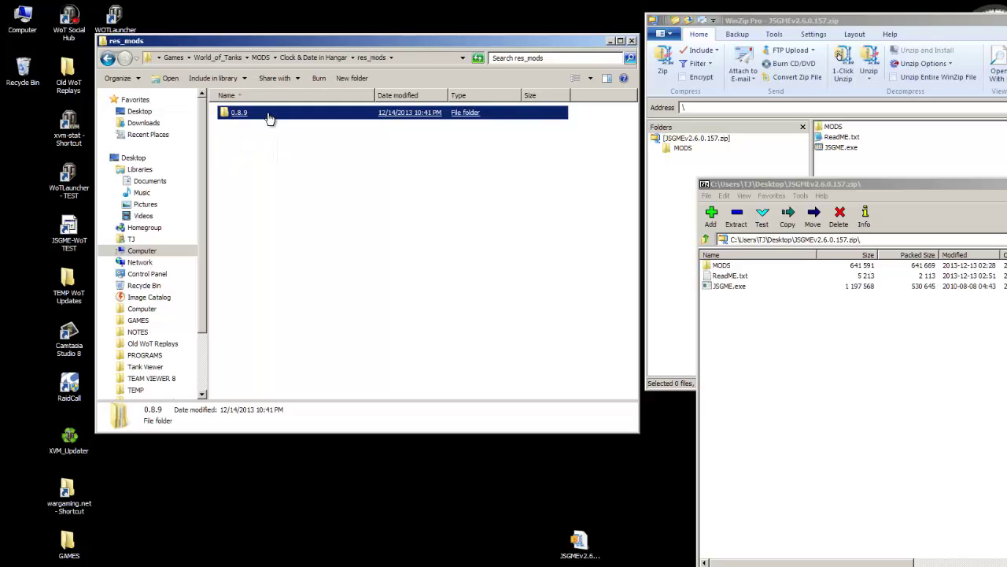
double_click(269, 117)
click(269, 118)
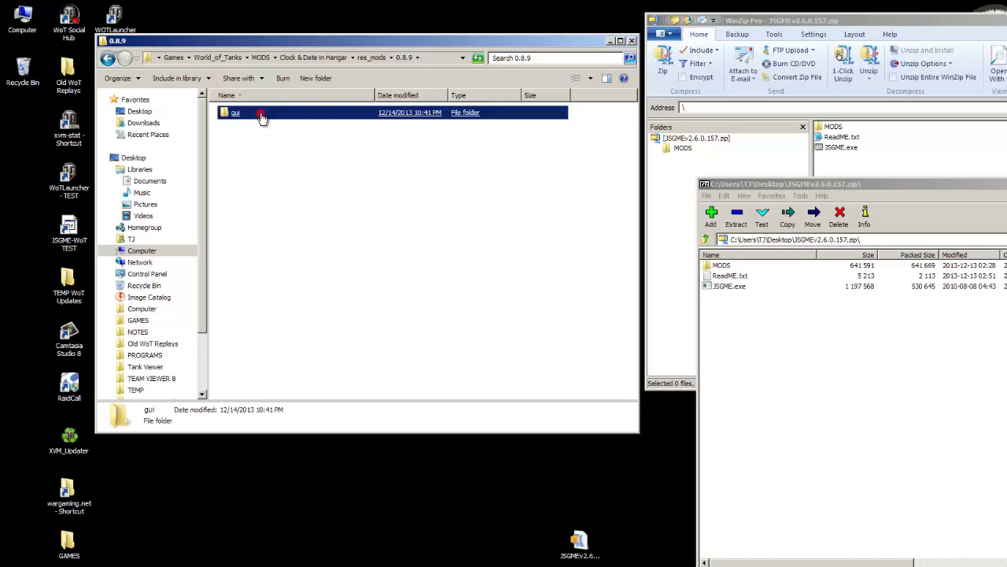
double_click(270, 118)
click(270, 118)
double_click(270, 118)
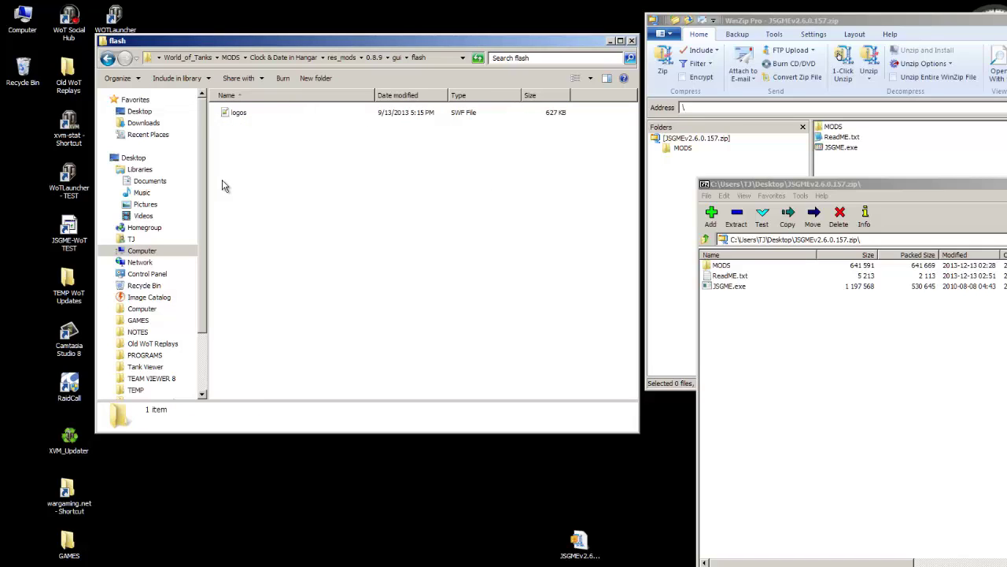
- Return to the World_of_Tanks folder and check the copied JSGME application and MODS folder
click(230, 58)
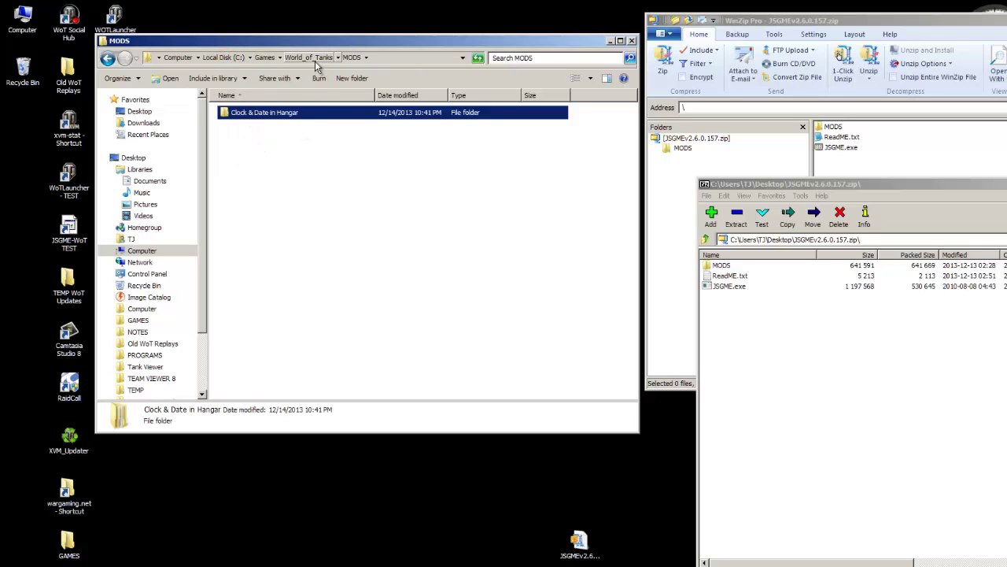
click(311, 58)
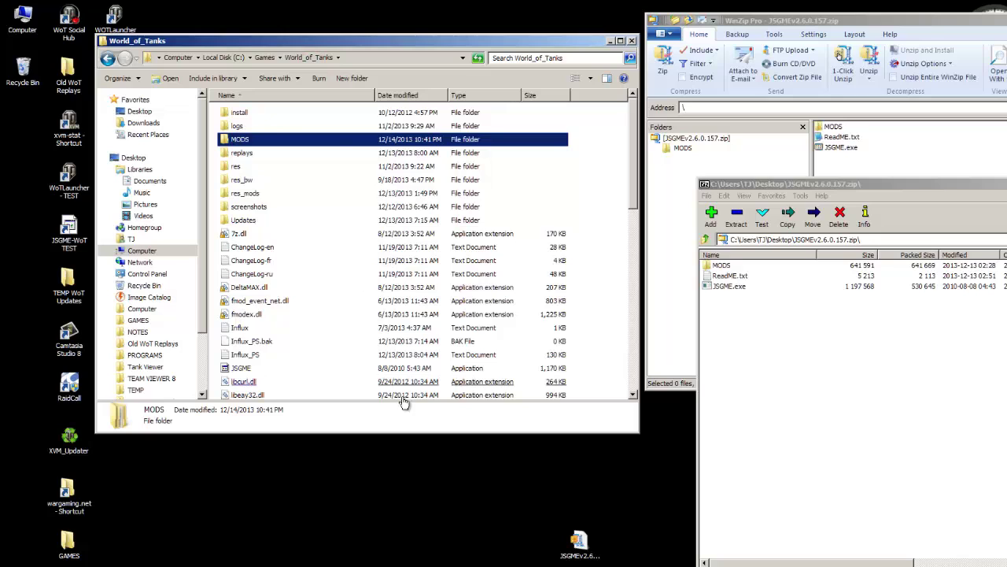
click(405, 370)
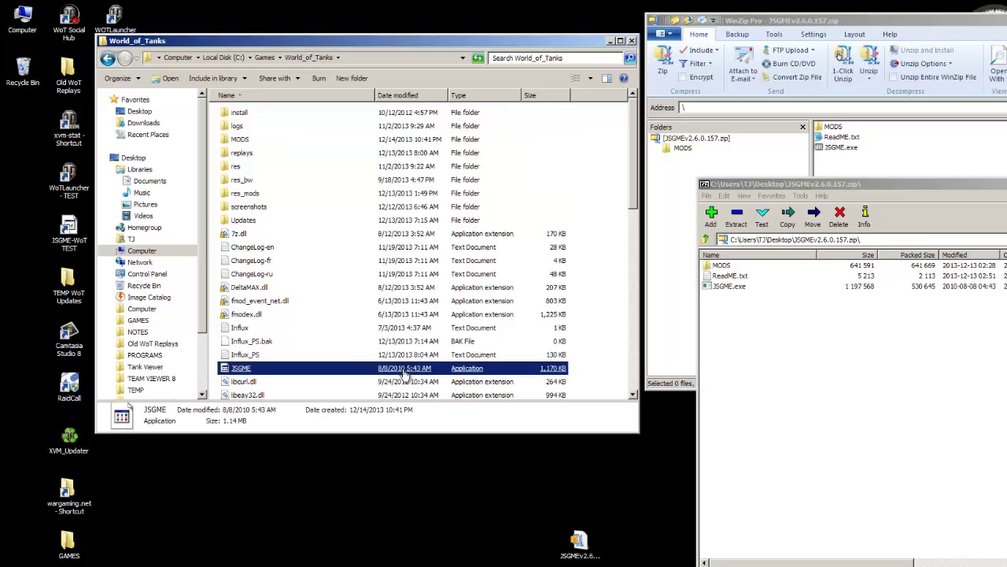
click(276, 141)
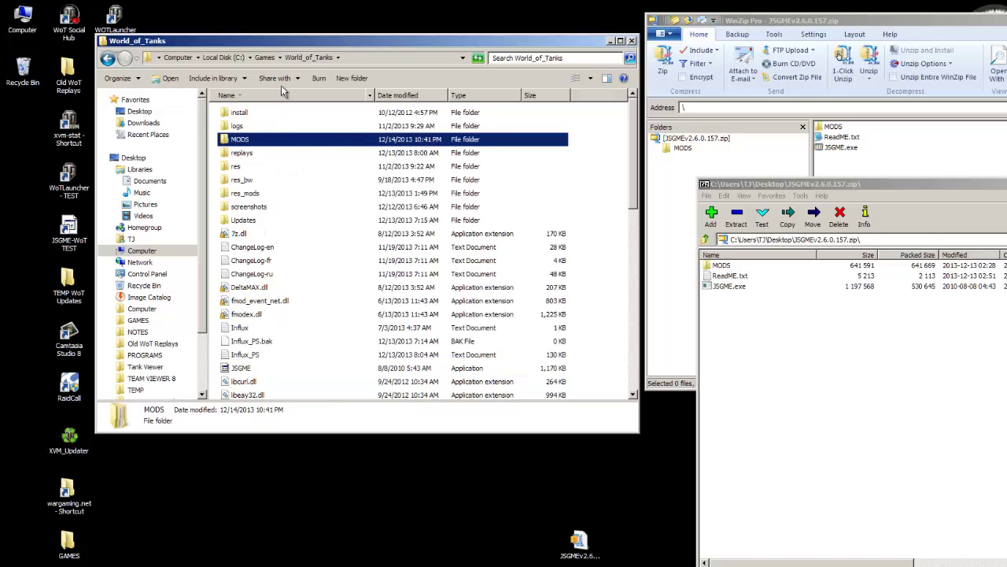
- Create a desktop shortcut for the JSGME application in the World_of_Tanks folder
drag(283, 38, 282, 79)
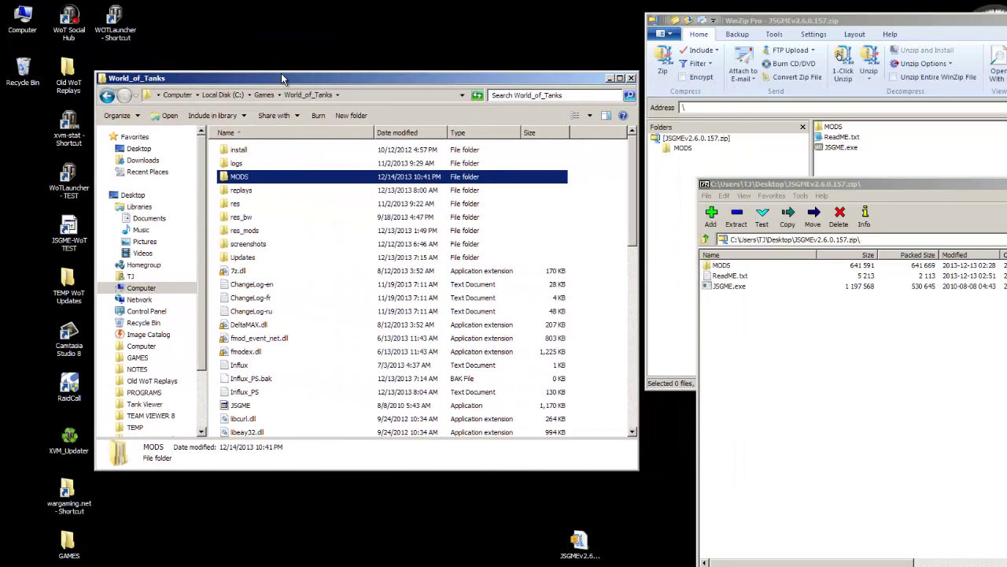
click(236, 432)
click(242, 406)
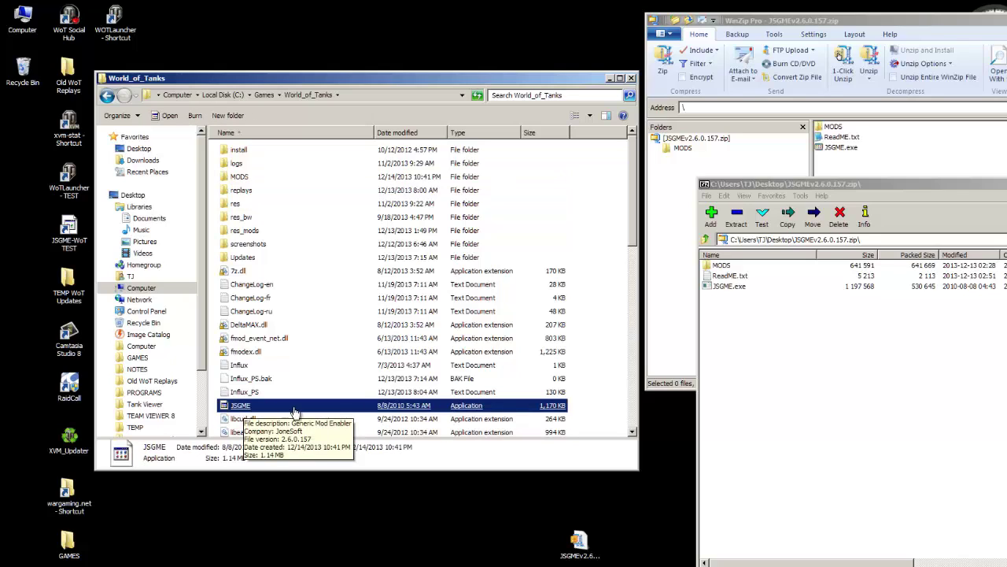
right_click(253, 406)
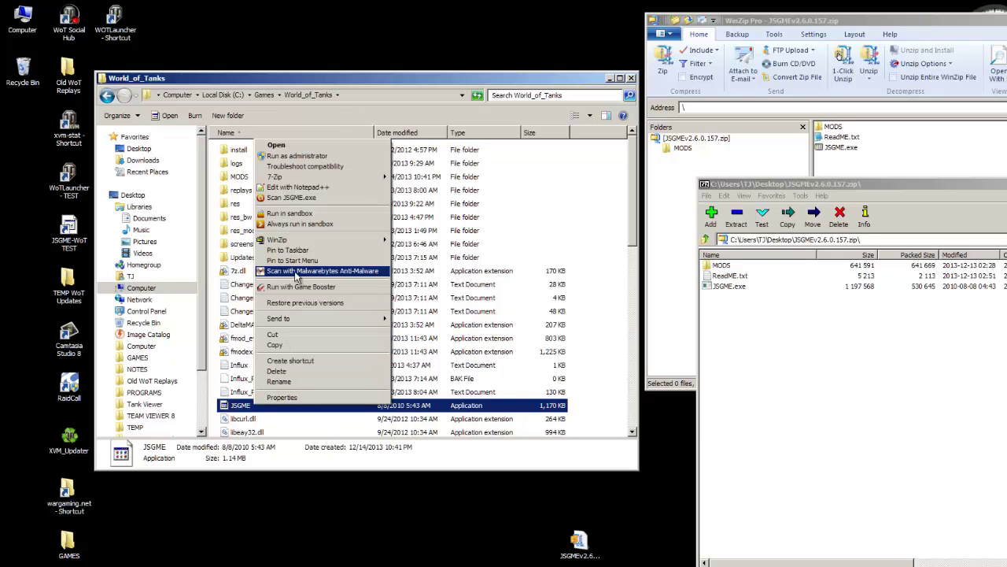
mouse_move(366, 319)
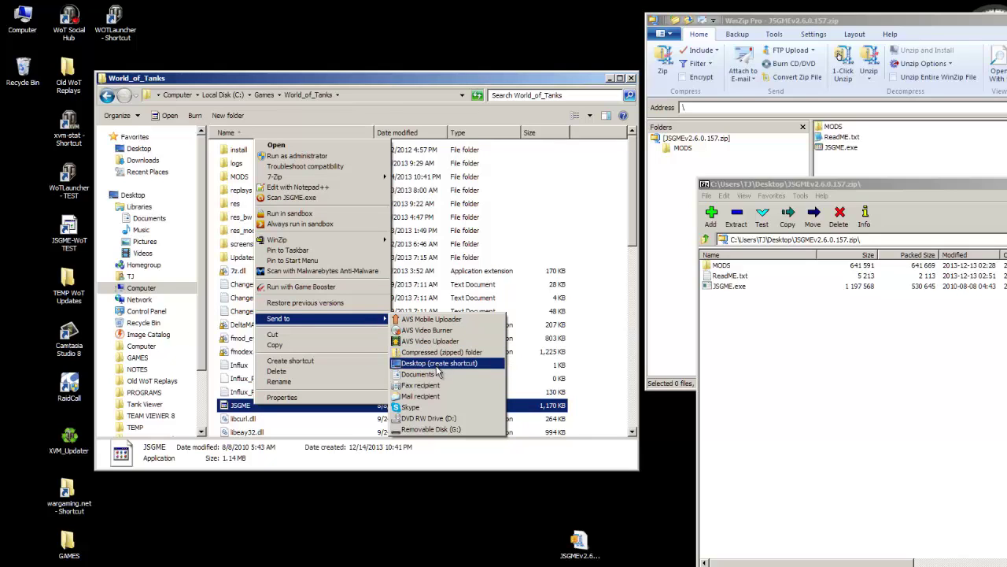
click(470, 364)
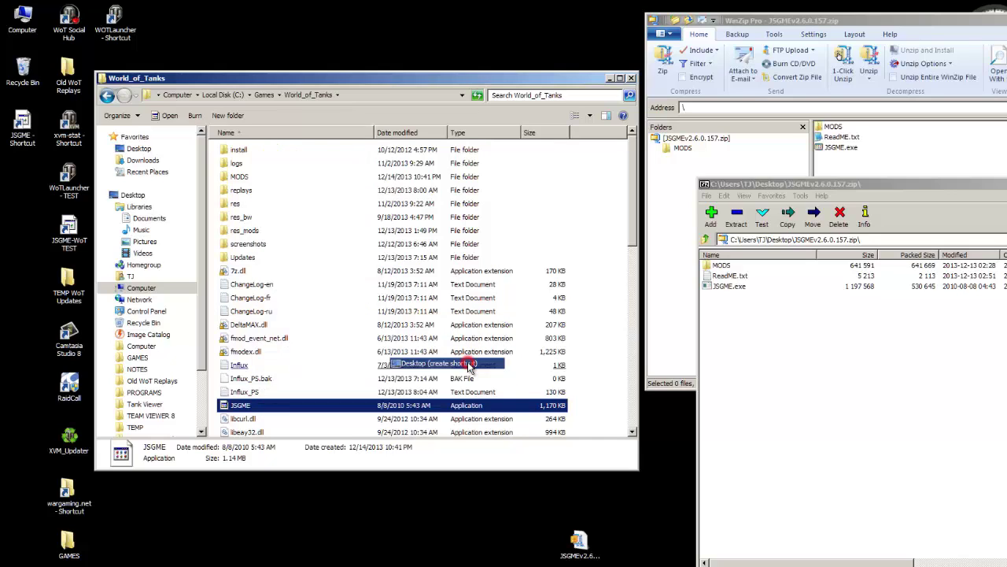
click(469, 365)
- Uncover the desktop icons and place the JSGME shortcut between the WOTLauncher shortcut and the WoT MODs folder
drag(394, 77, 424, 173)
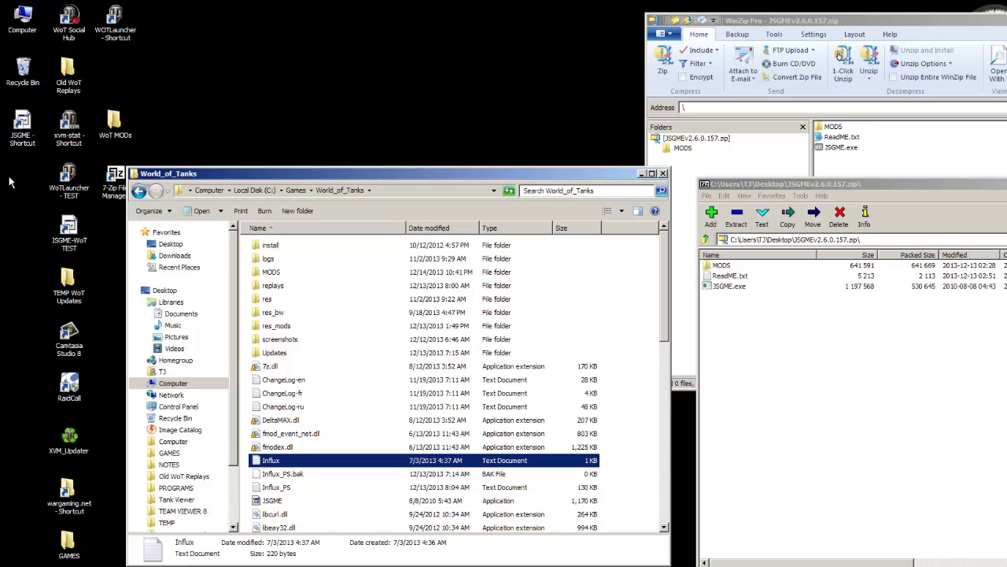
click(22, 130)
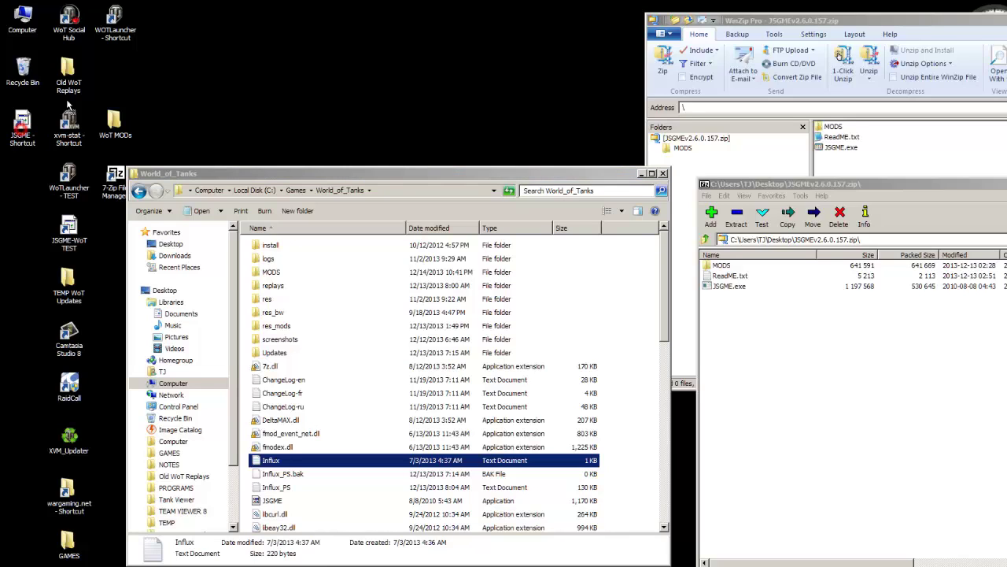
drag(119, 74, 119, 74)
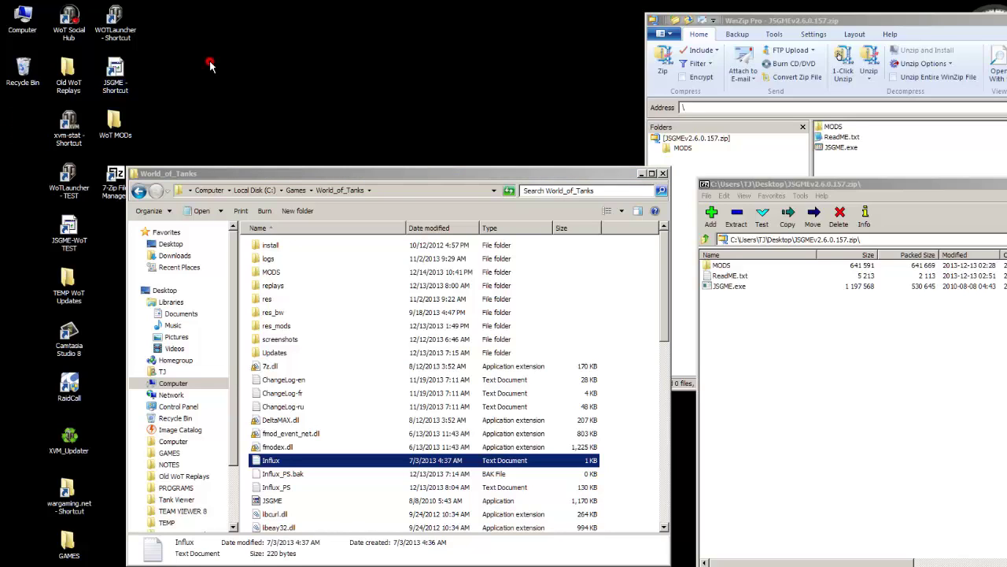
- Place the World_of_Tanks window beside WinZip and try to pull the MODS folder and JSGME.exe out of the WinZip archive
drag(475, 173, 471, 139)
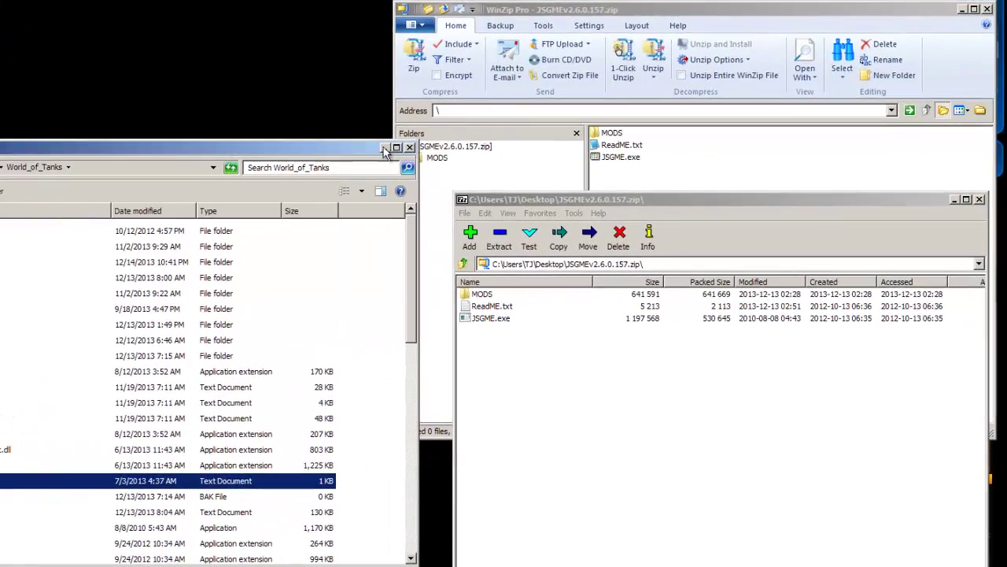
drag(385, 151, 340, 62)
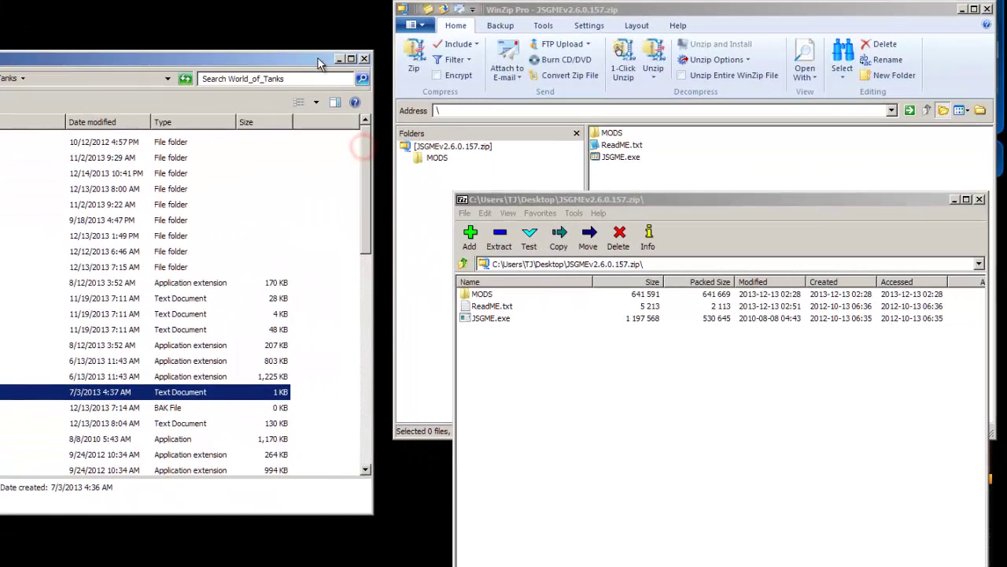
click(654, 10)
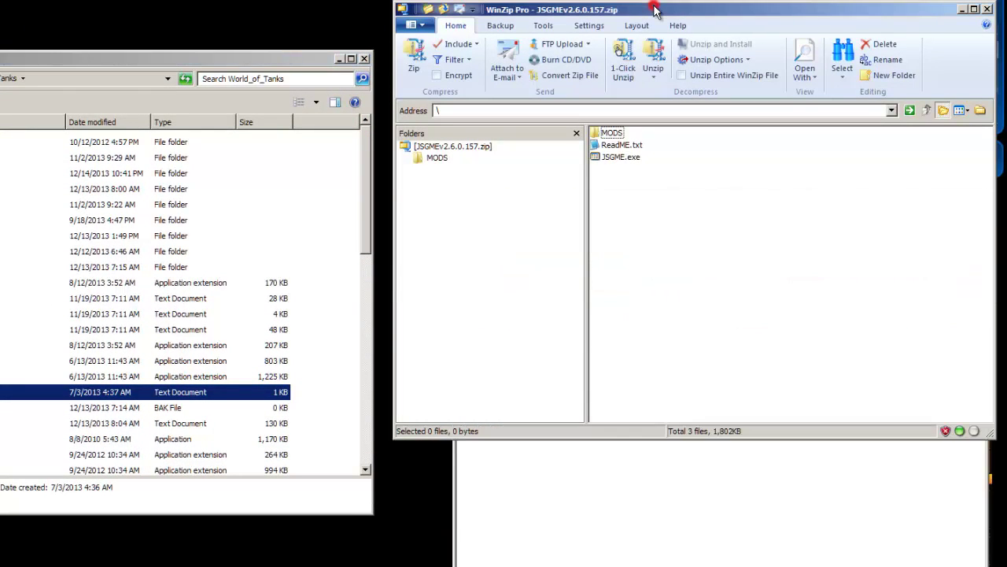
click(607, 133)
ctrl+click(609, 159)
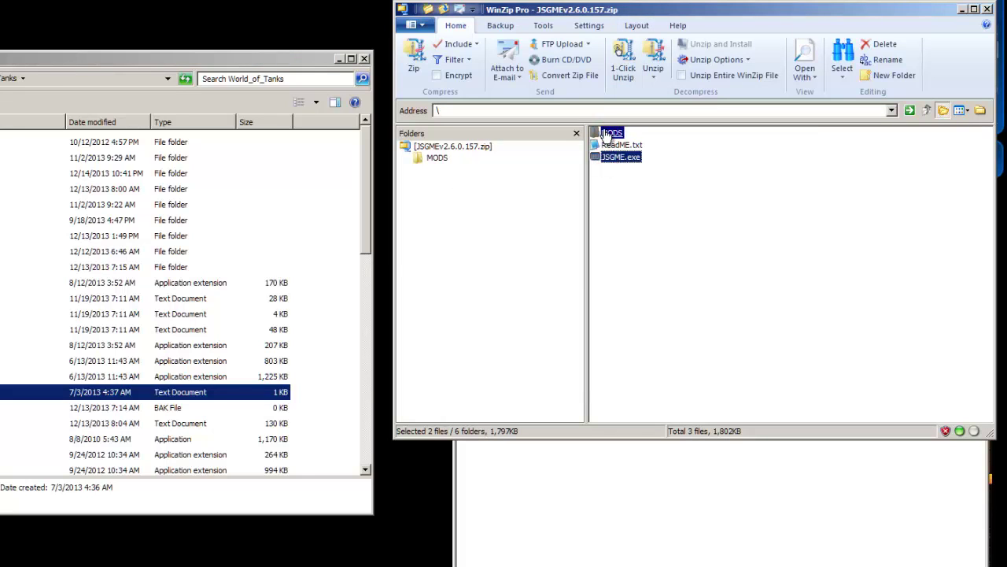
drag(608, 133, 546, 209)
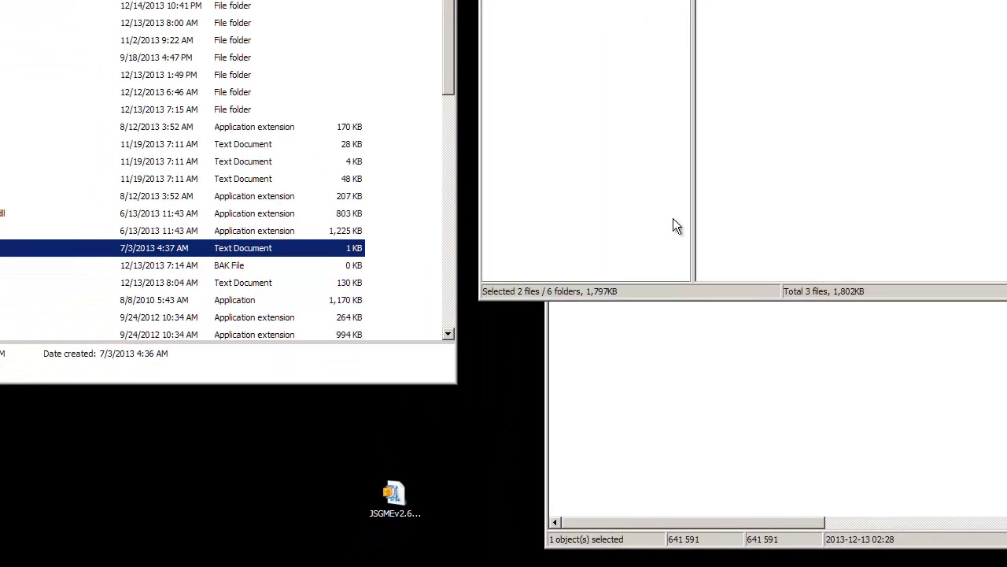
- Start extracting the MODS folder and JSGME.exe from the 7-Zip archive and check the destination choices
click(618, 414)
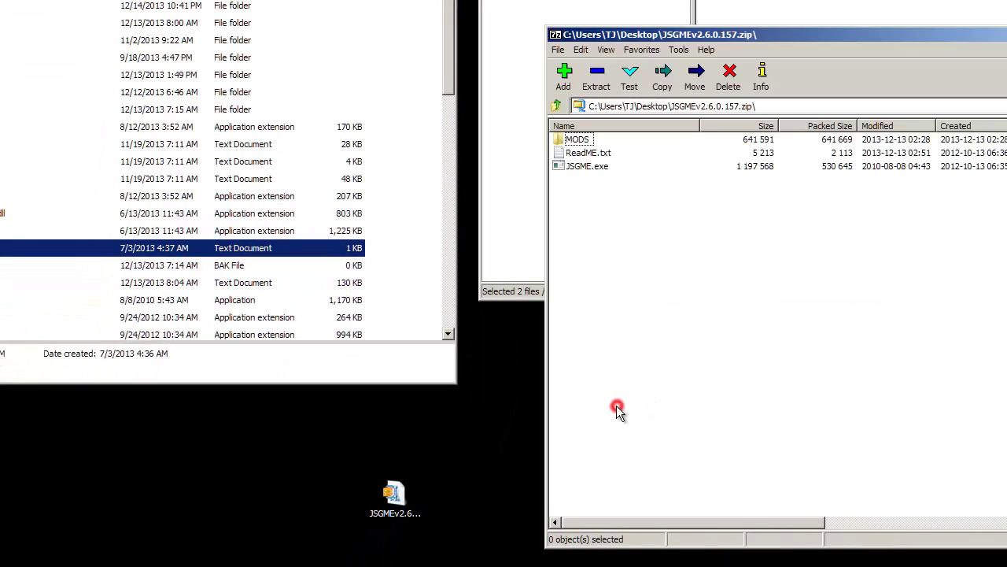
click(577, 141)
ctrl+click(590, 168)
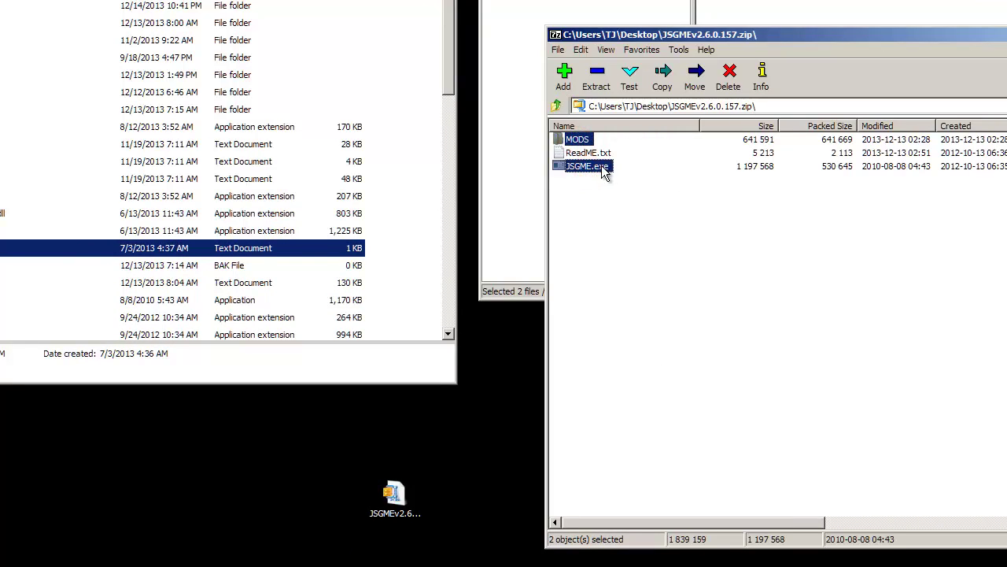
click(599, 78)
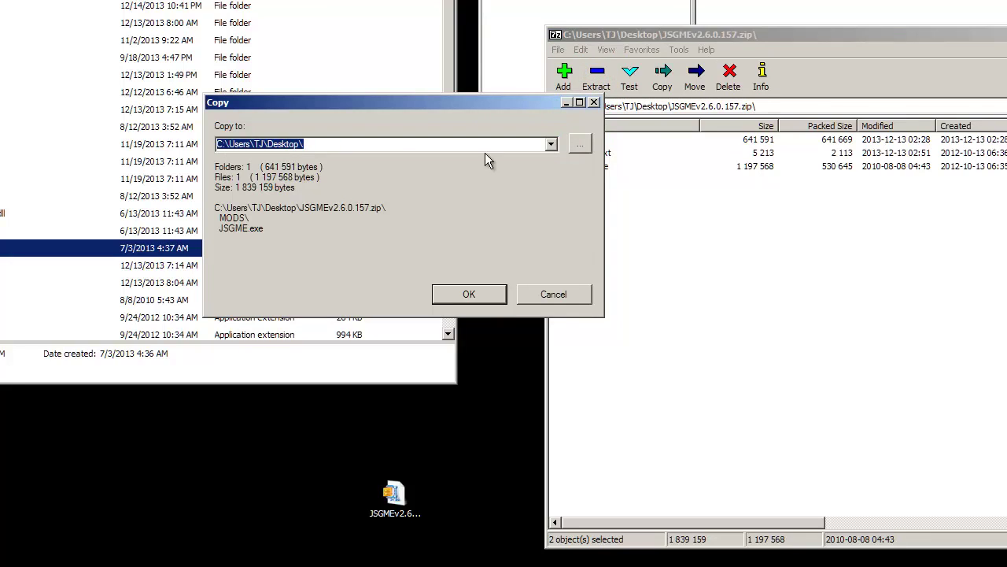
click(552, 144)
click(552, 143)
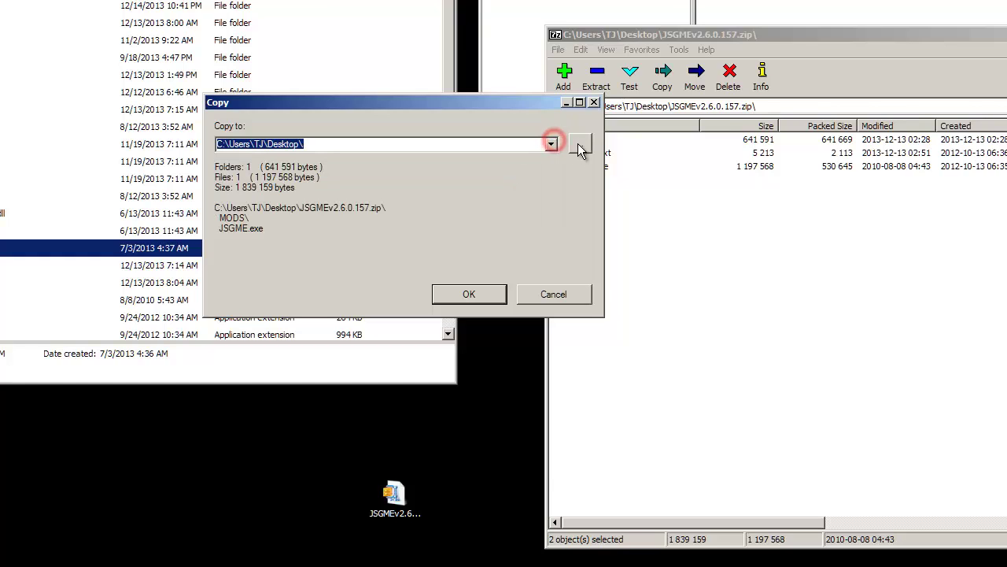
- Browse to the World_of_Tanks folder under C: Games as the extraction destination, and cancel the extraction
click(580, 148)
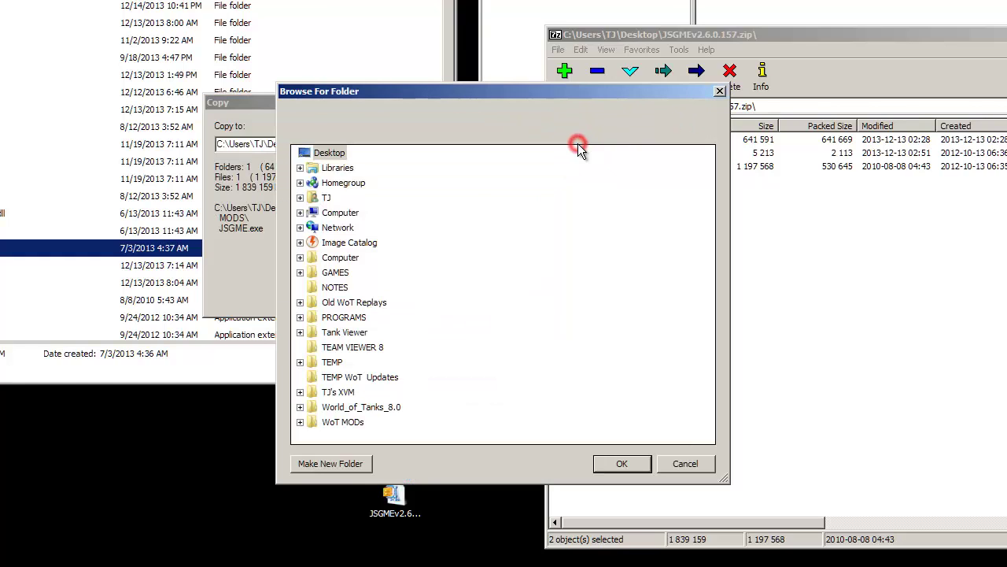
double_click(335, 212)
double_click(358, 227)
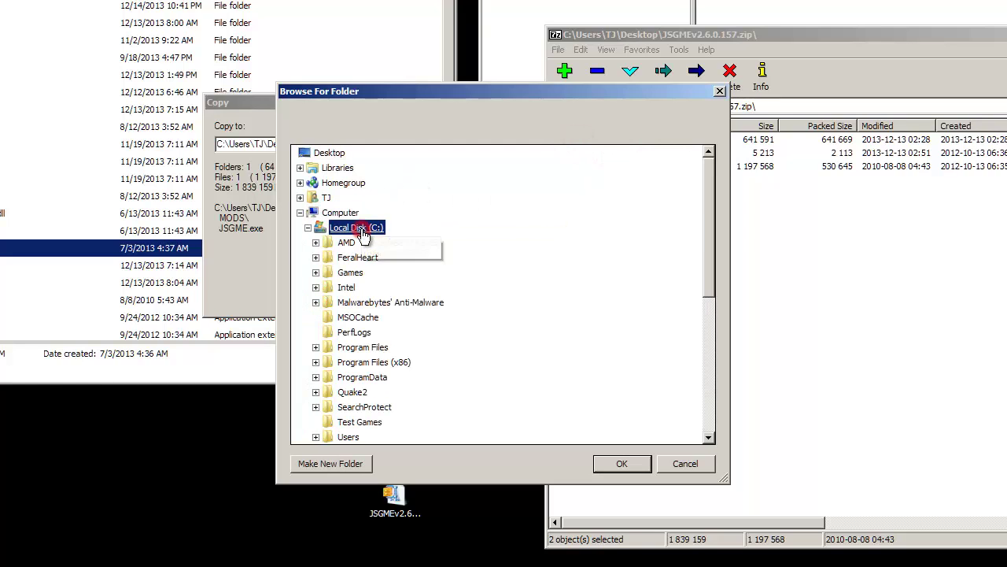
double_click(358, 273)
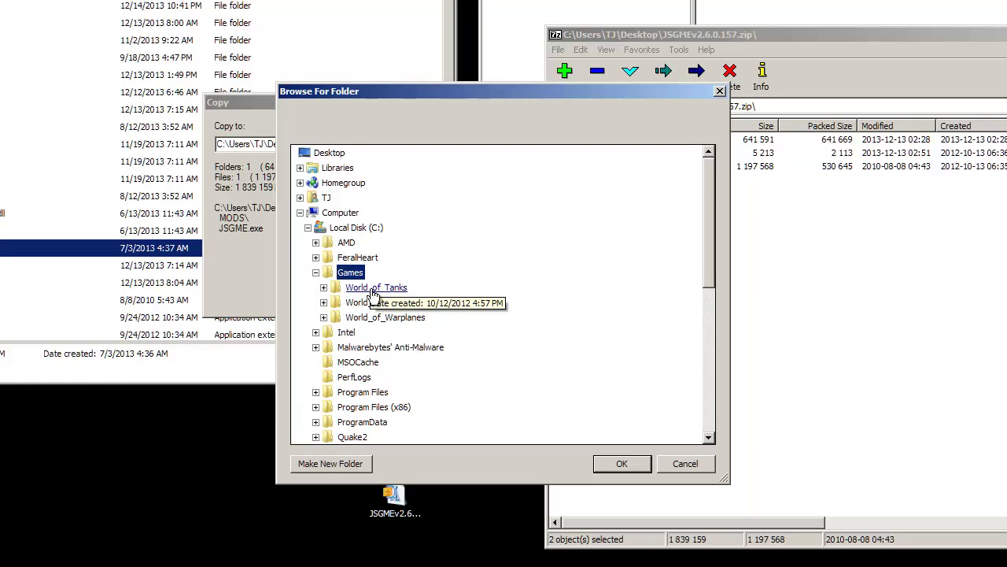
double_click(375, 288)
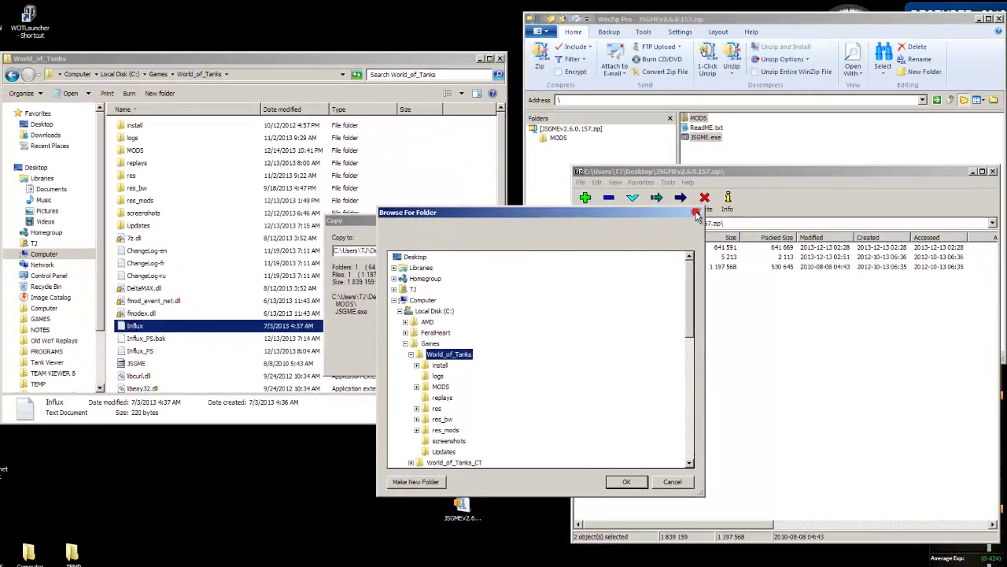
click(719, 92)
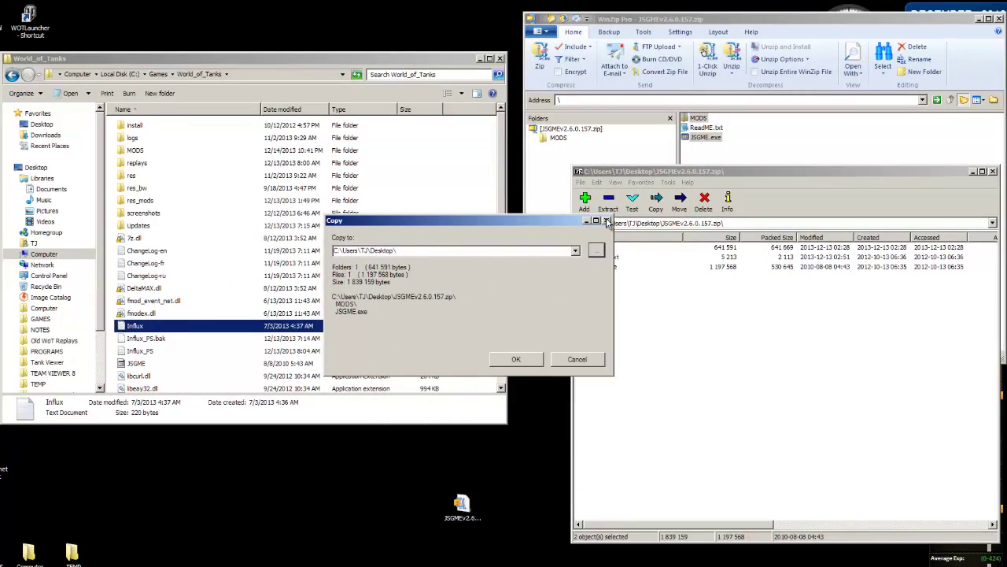
click(607, 221)
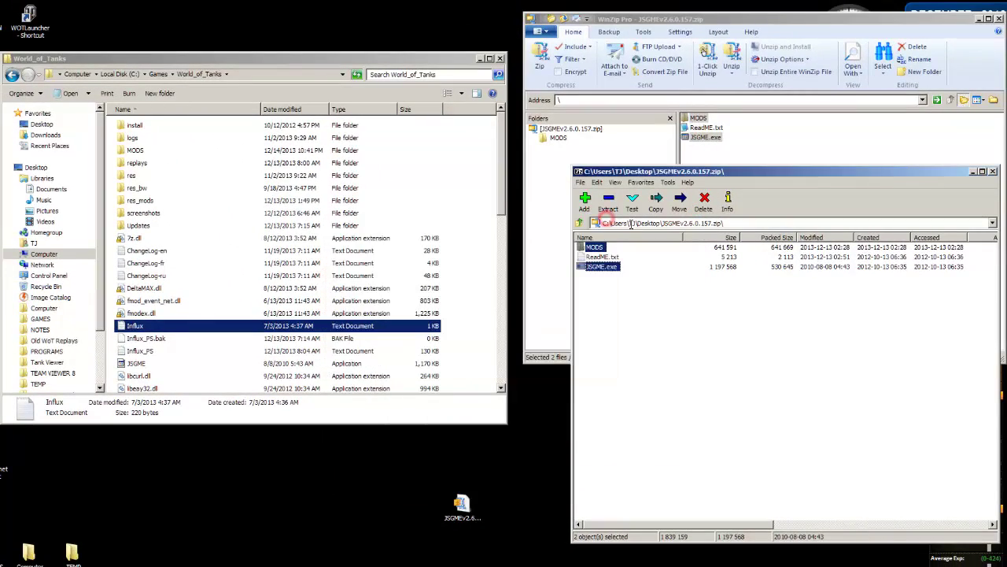
- Bring the World_of_Tanks folder window forward, uncover the JSGME desktop shortcut, and close the folder window
click(551, 324)
click(574, 407)
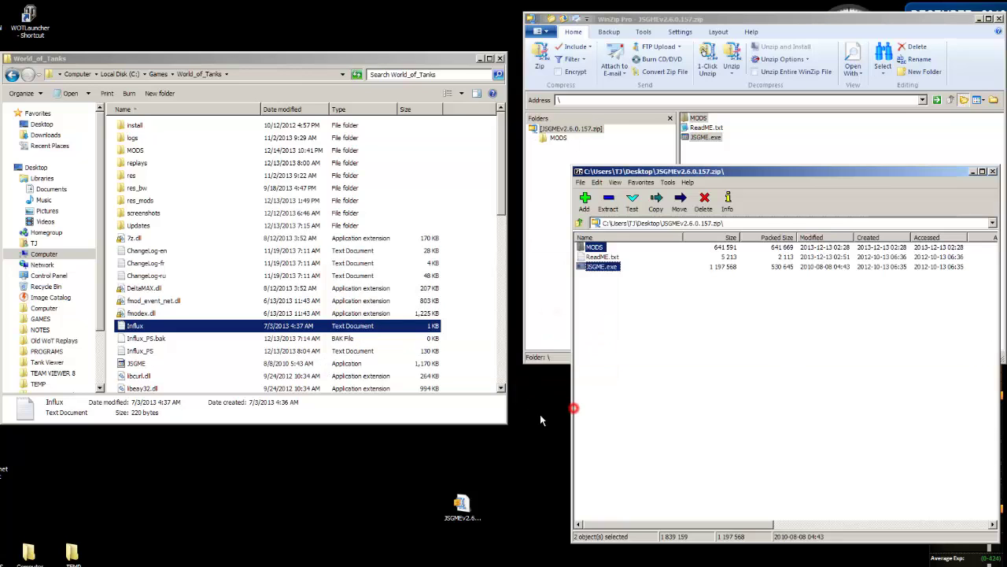
click(429, 421)
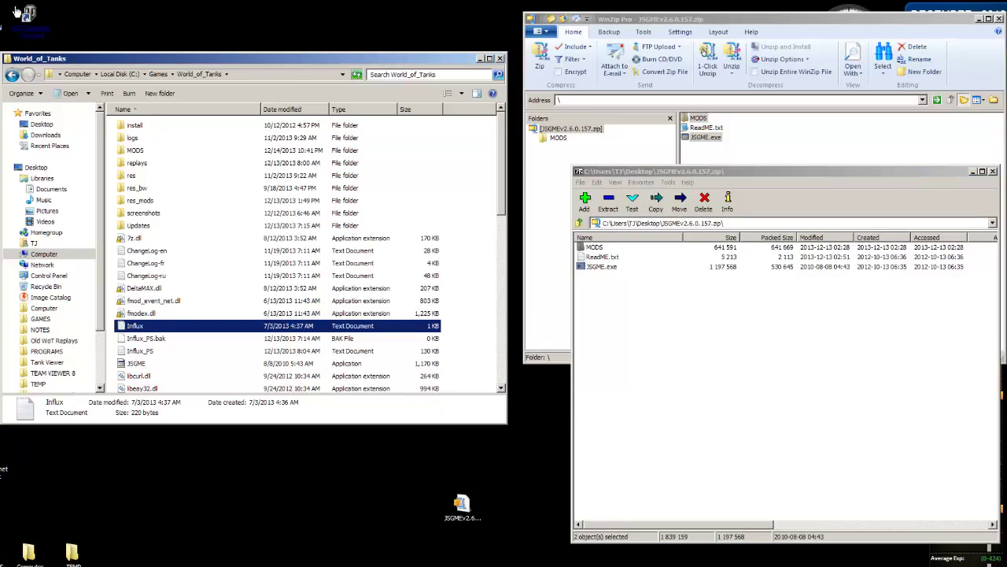
drag(88, 60, 91, 136)
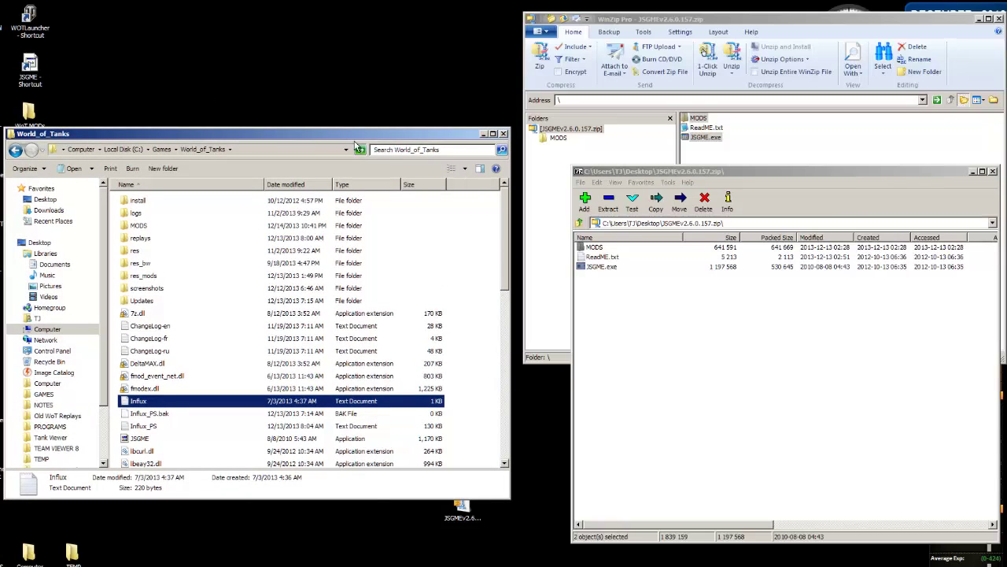
click(505, 133)
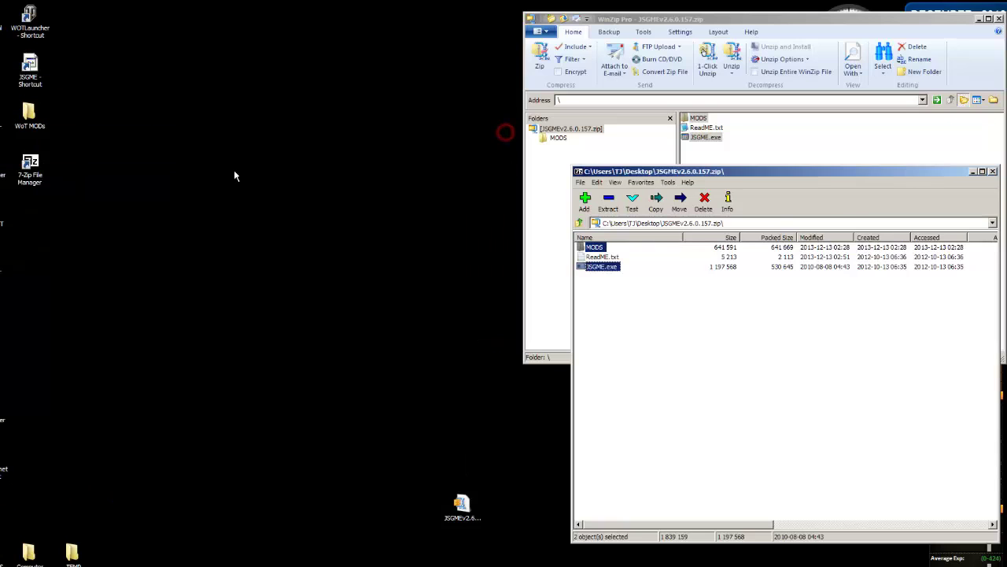
- Launch JSGME from its desktop shortcut and accept the default MODS folder name
click(35, 69)
click(34, 69)
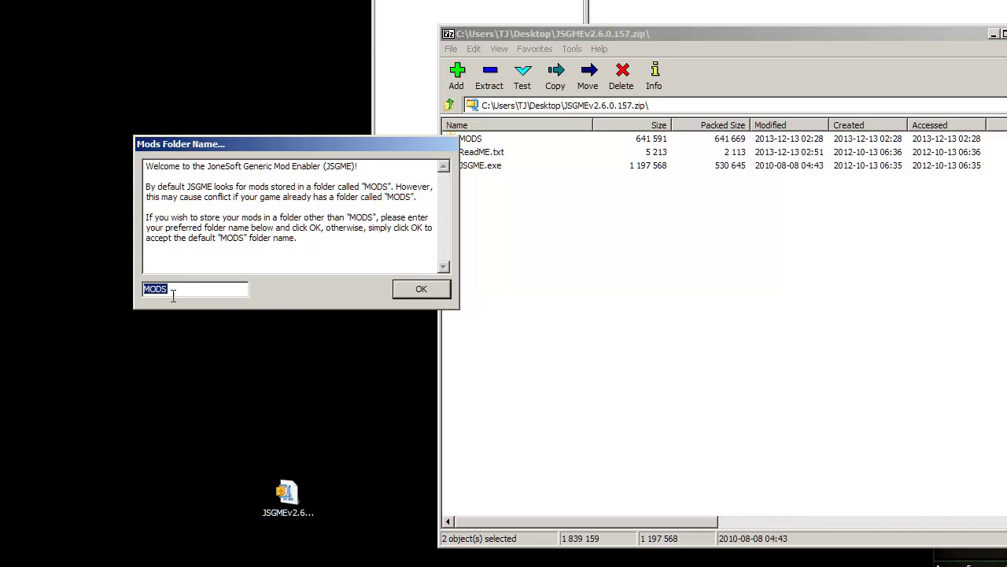
click(423, 292)
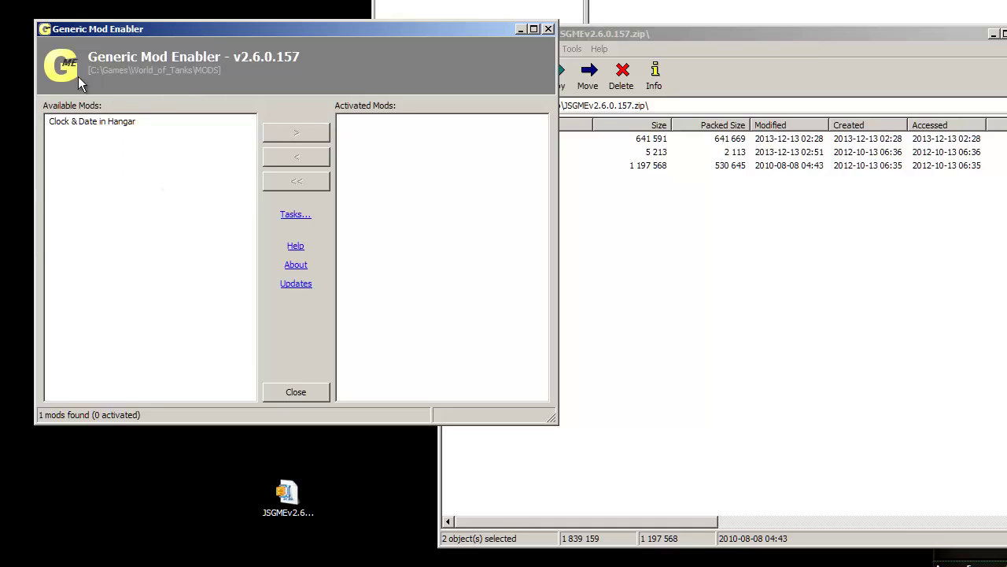
- Activate the Clock & Date in Hangar mod in Generic Mod Enabler and close the program
click(106, 124)
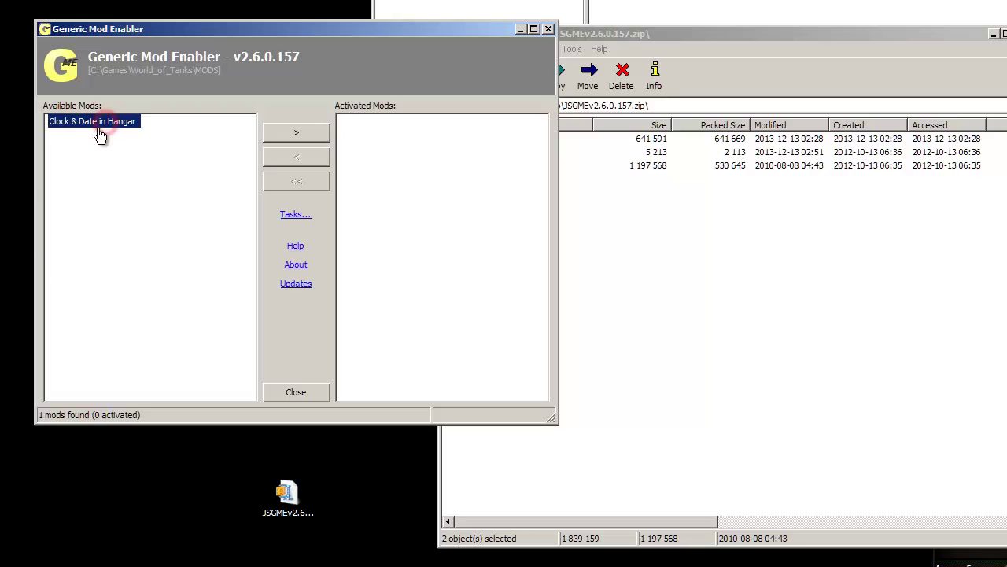
click(299, 132)
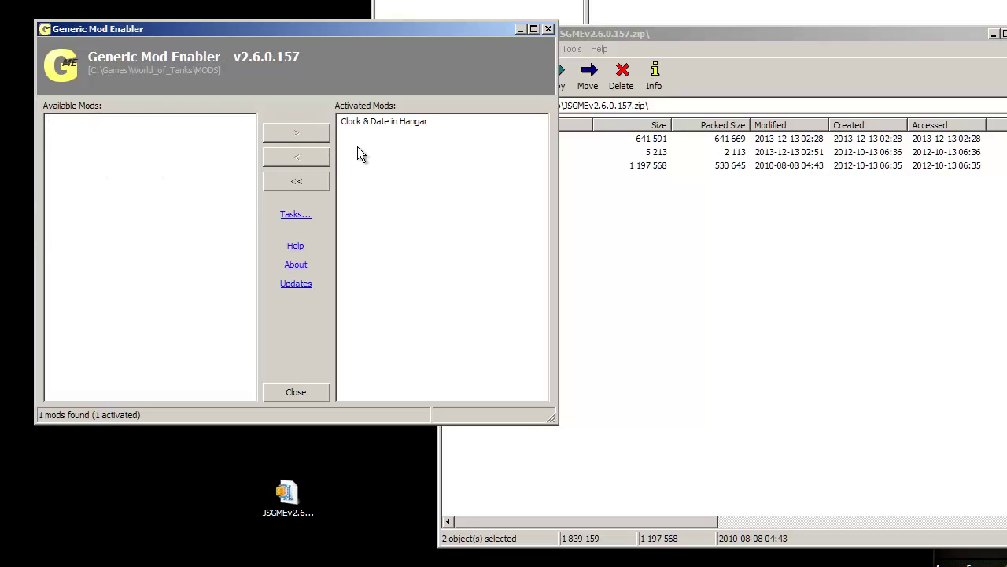
click(288, 393)
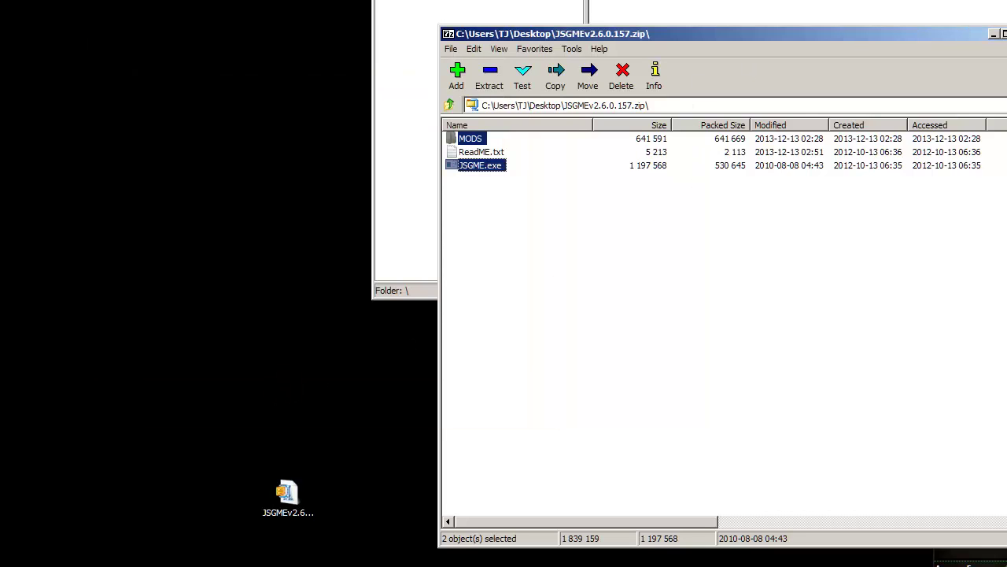
- Close the 7-Zip and WinZip windows showing the JSGMEv2.6.0.157.zip archive
click(996, 37)
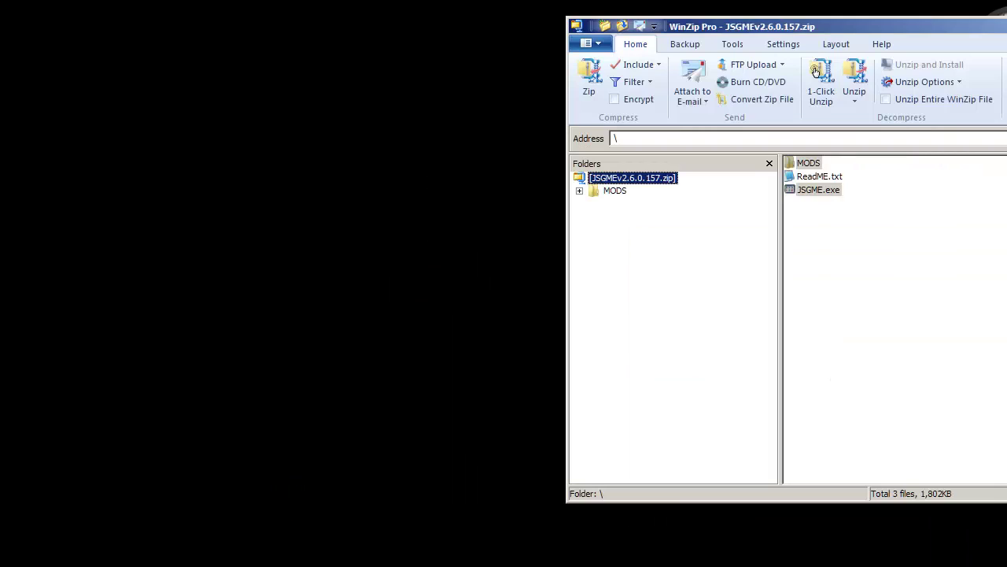
key(alt+F4)
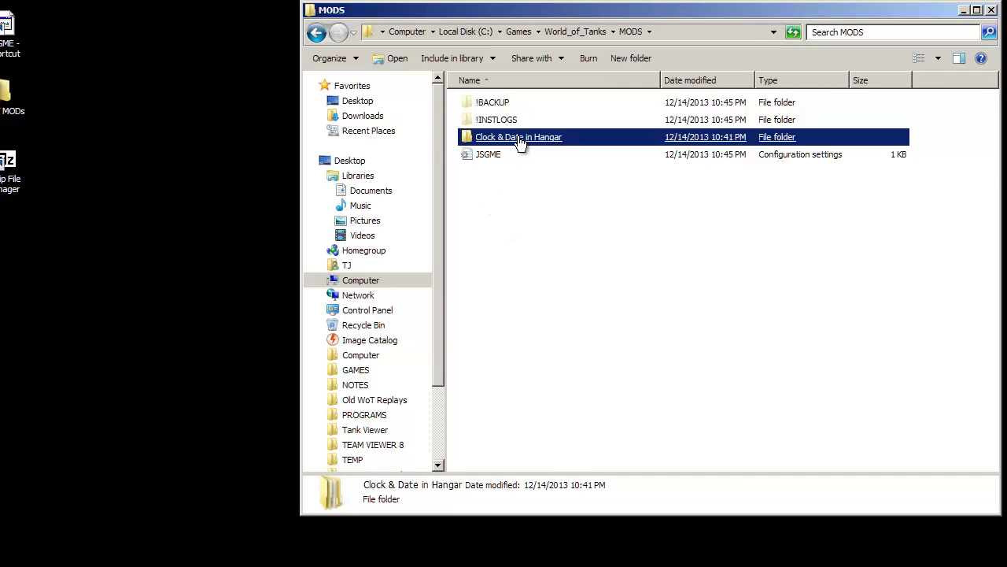
- Examine the Clock & Date in Hangar mod folder and the flash folder under res_mods, 0.8.9, gui, and return to World_of_Tanks
double_click(502, 138)
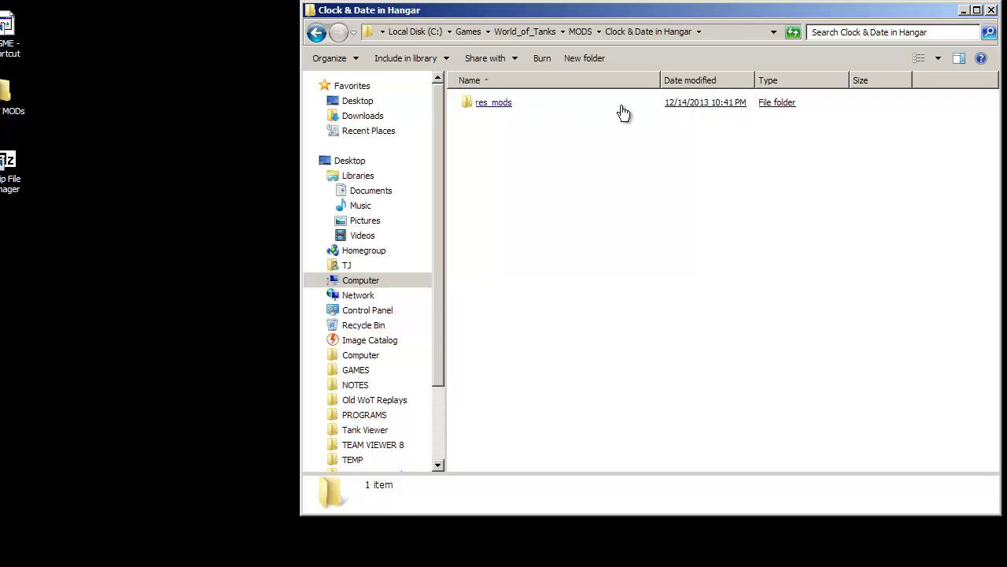
click(523, 29)
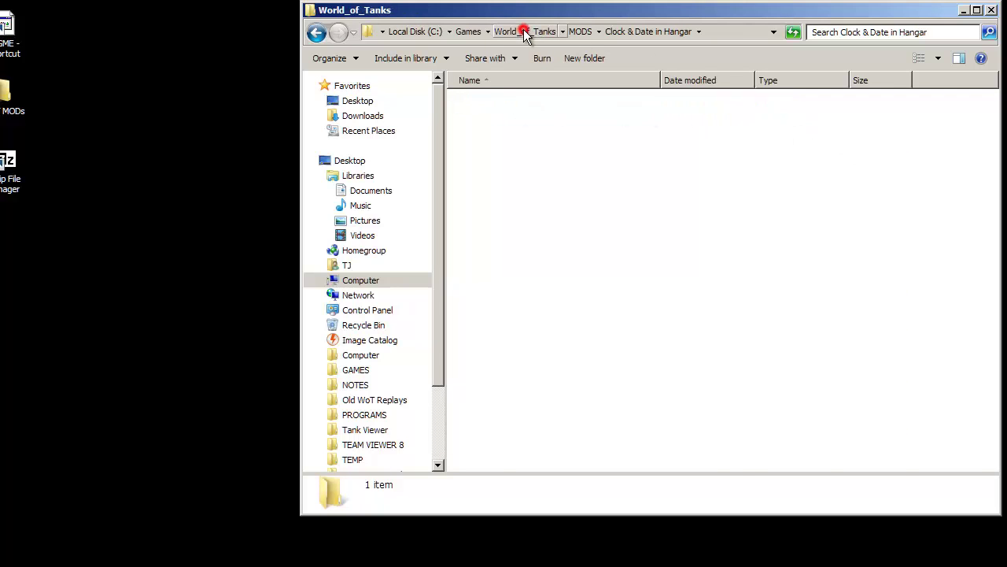
double_click(495, 209)
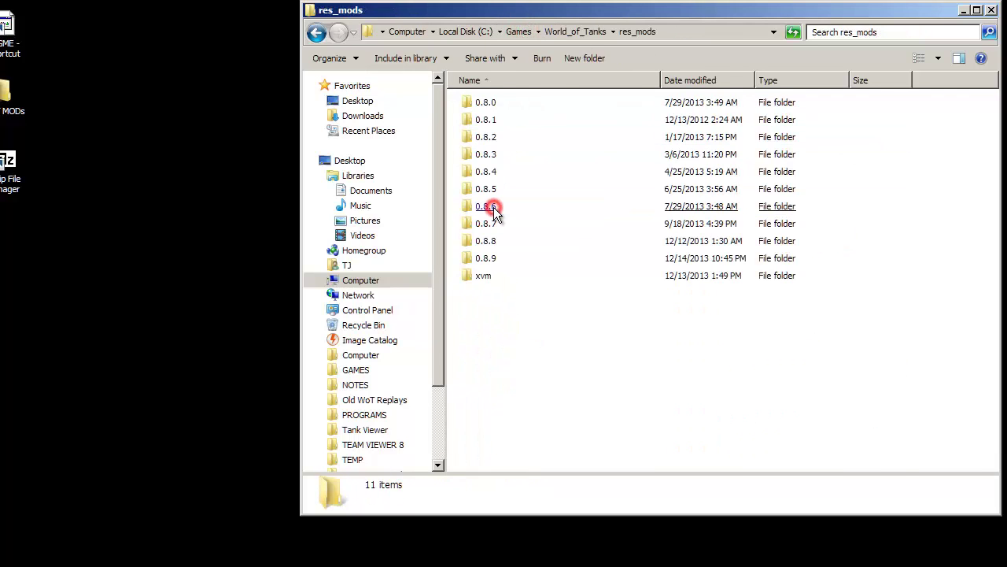
click(494, 207)
click(486, 263)
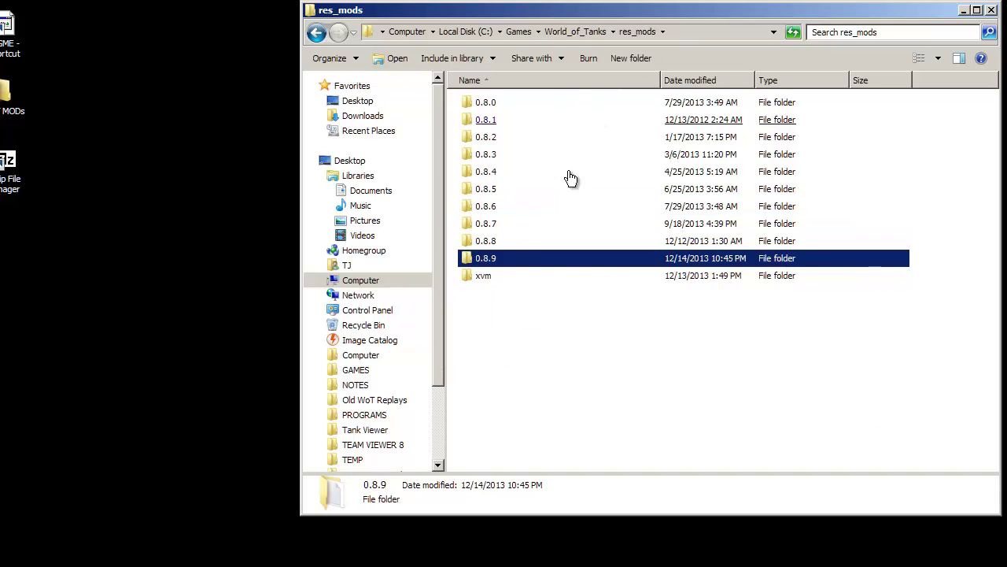
double_click(486, 259)
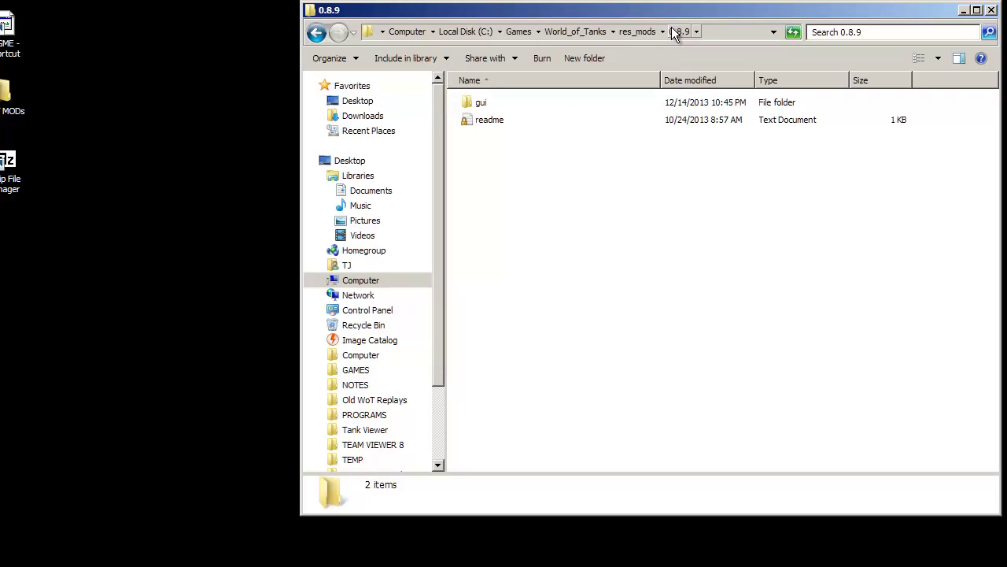
click(480, 103)
double_click(481, 103)
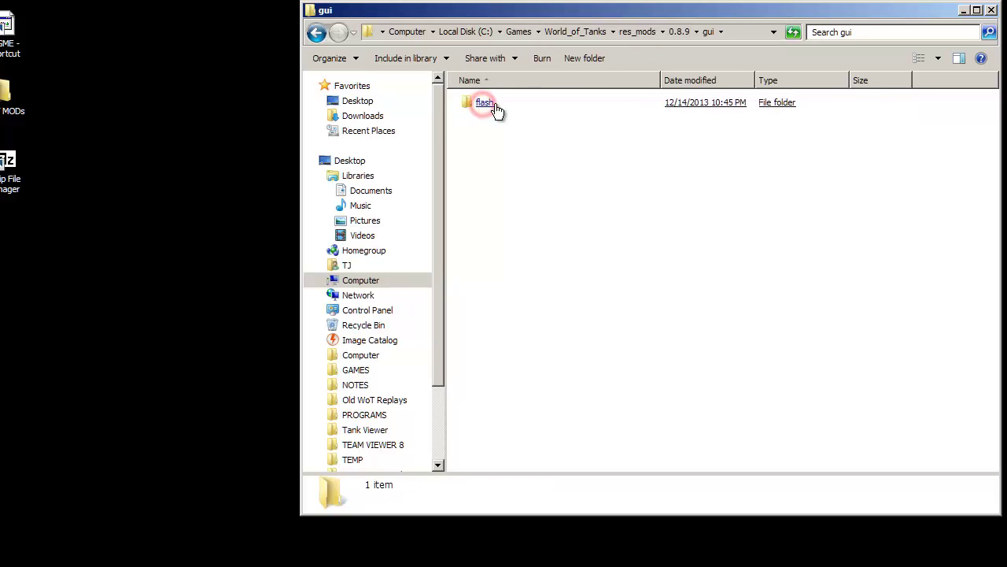
click(517, 105)
double_click(517, 105)
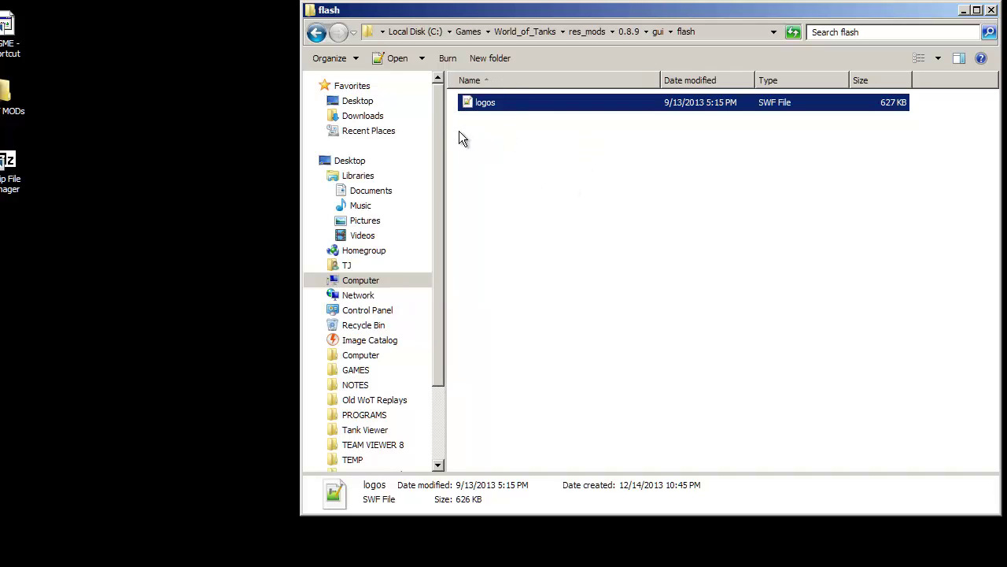
click(527, 34)
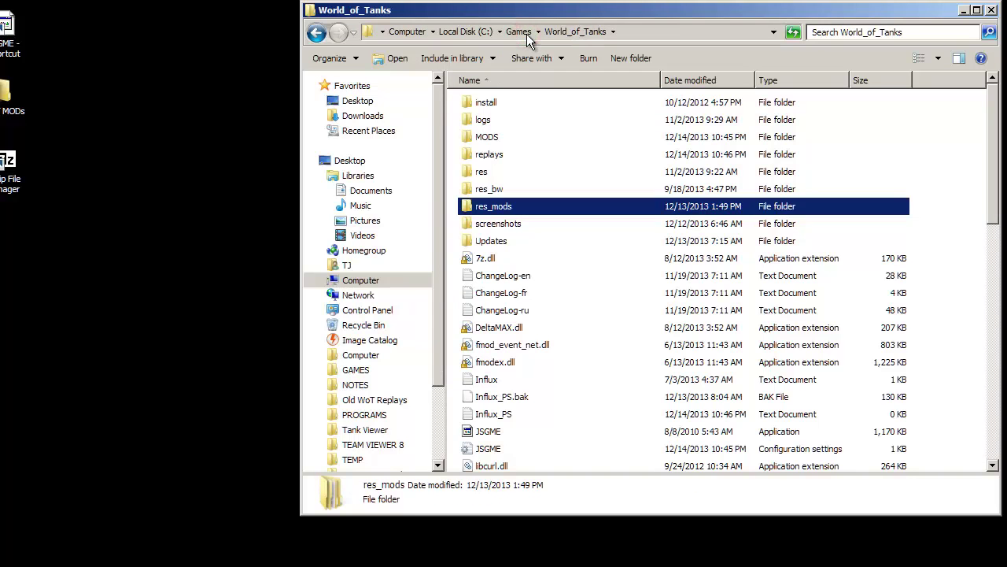
- Reopen JSGME from the desktop shortcut, deactivate the Clock & Date in Hangar mod, and close the program
click(6, 44)
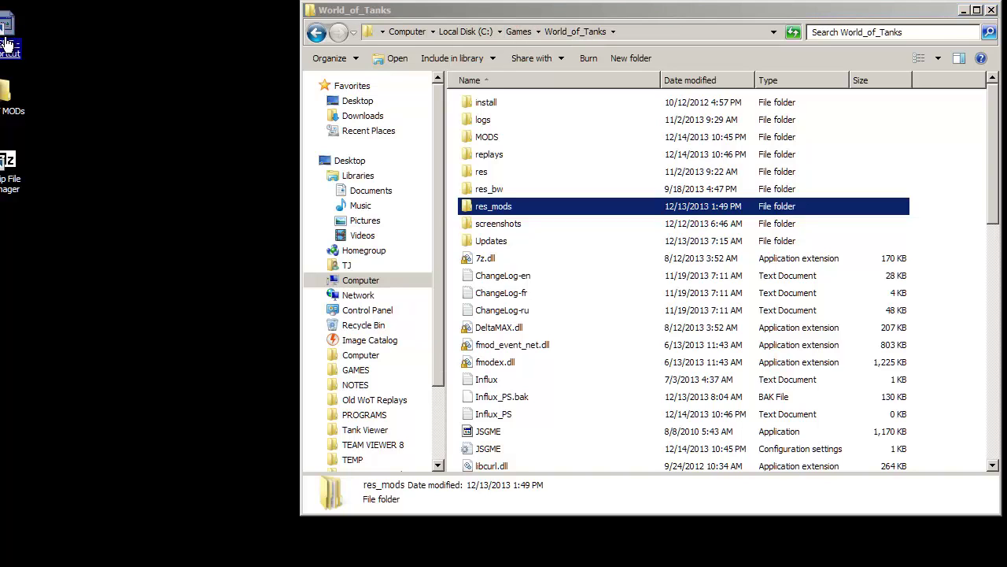
double_click(6, 44)
click(675, 268)
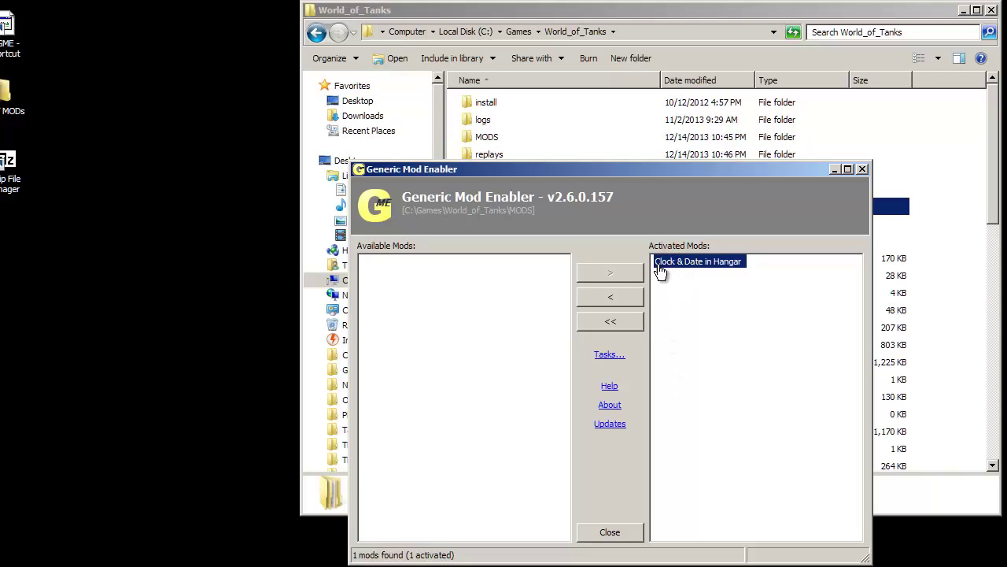
click(610, 297)
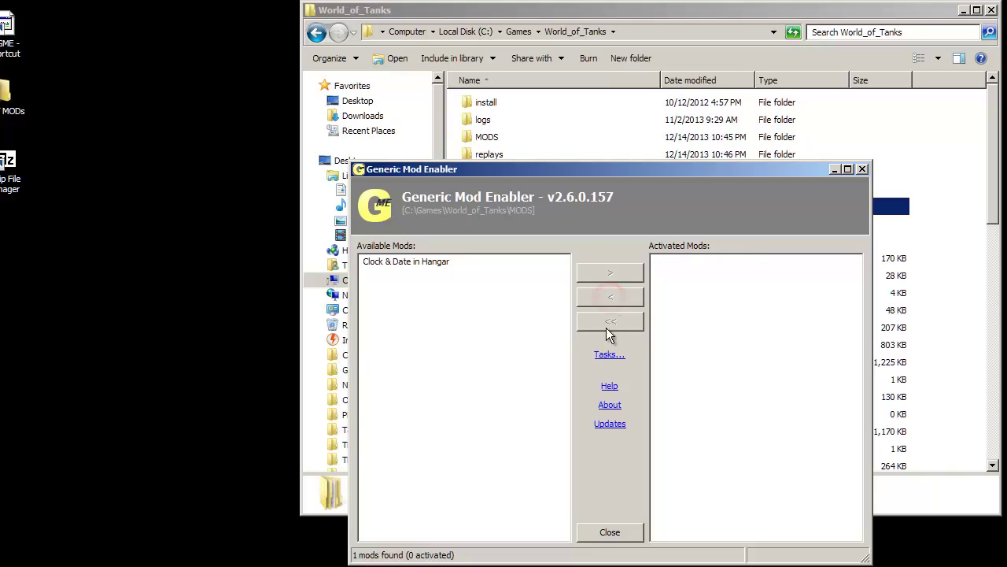
click(607, 534)
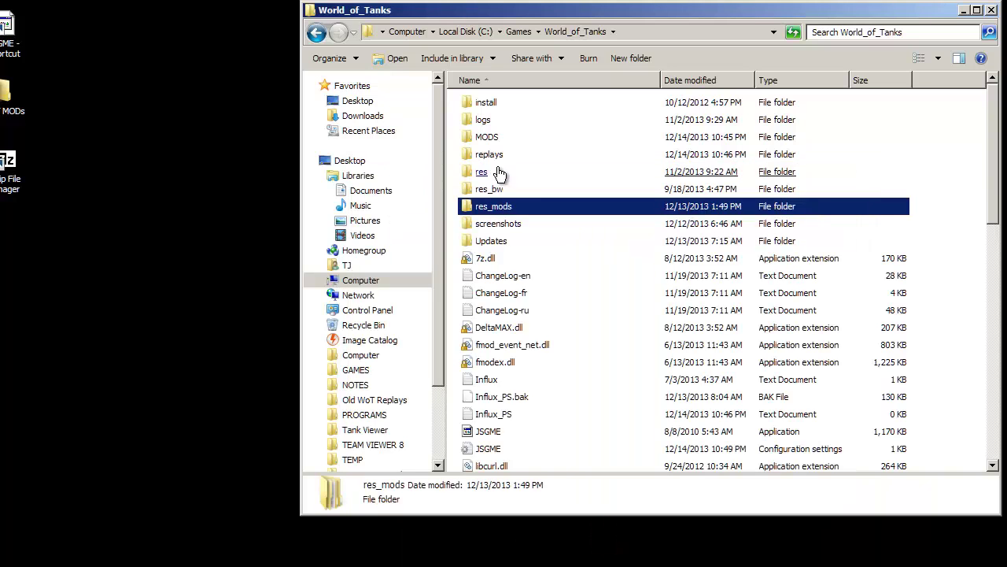
- Check the contents of the 0.8.9 folder inside res_mods after deactivating the mod
double_click(524, 206)
double_click(512, 260)
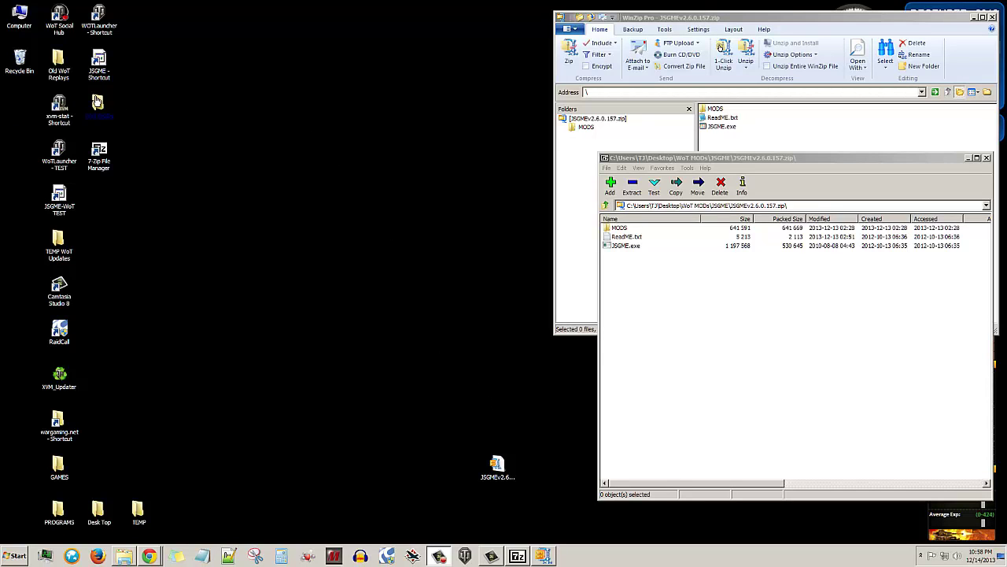
- Close both open archive windows and reposition the JSGMEv2.6.0.157 zip file on the desktop
click(195, 182)
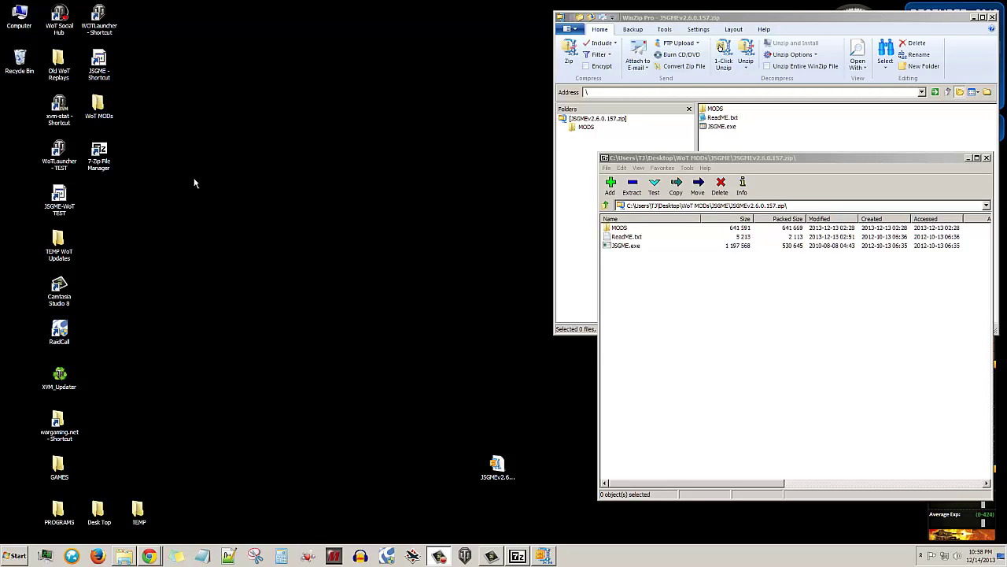
click(988, 158)
click(991, 16)
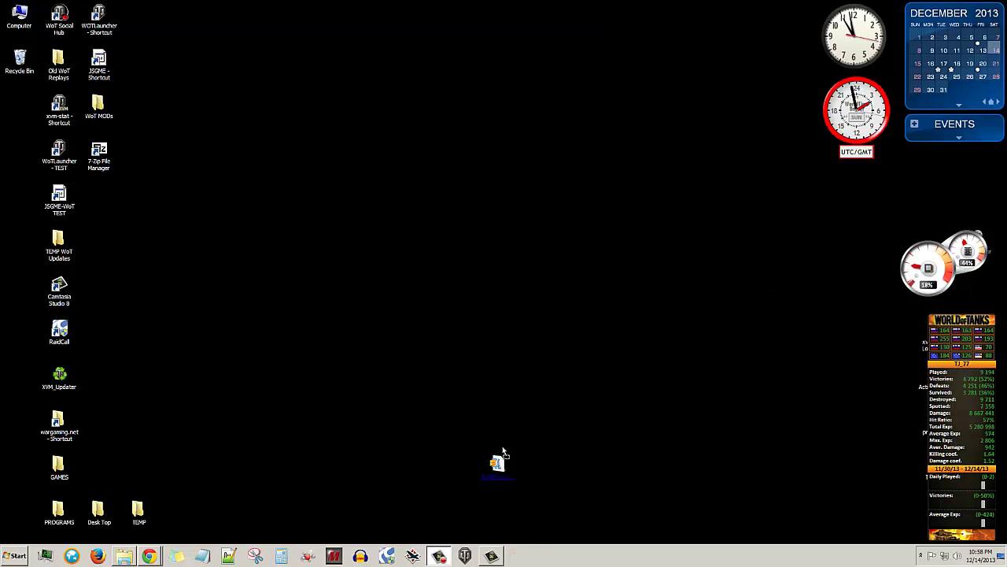
drag(652, 415, 655, 419)
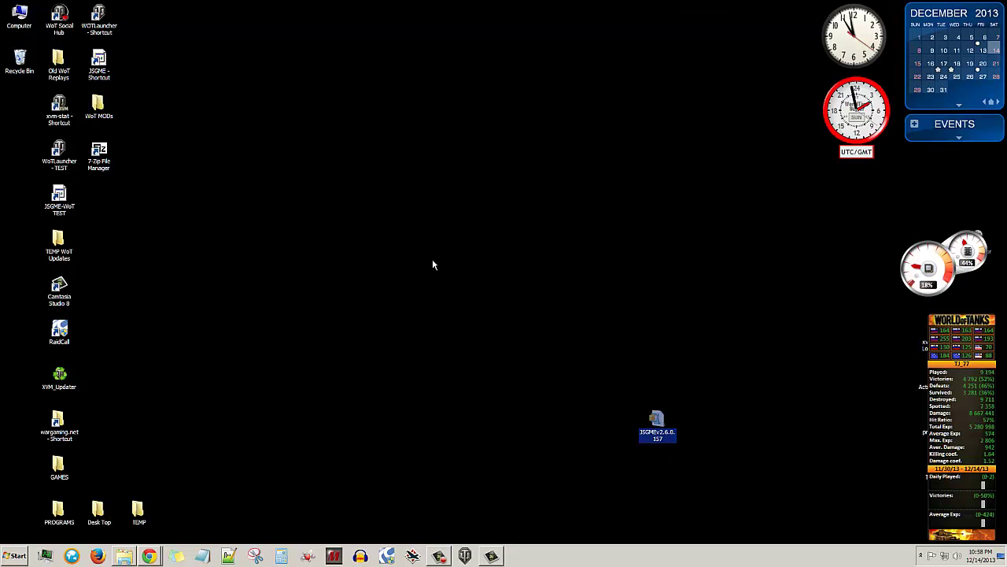
- Open the WoT MODs folder, try to move the JSGMEv2.6.0.157 zip into its JSGME subfolder, and cancel the move
double_click(96, 110)
click(660, 424)
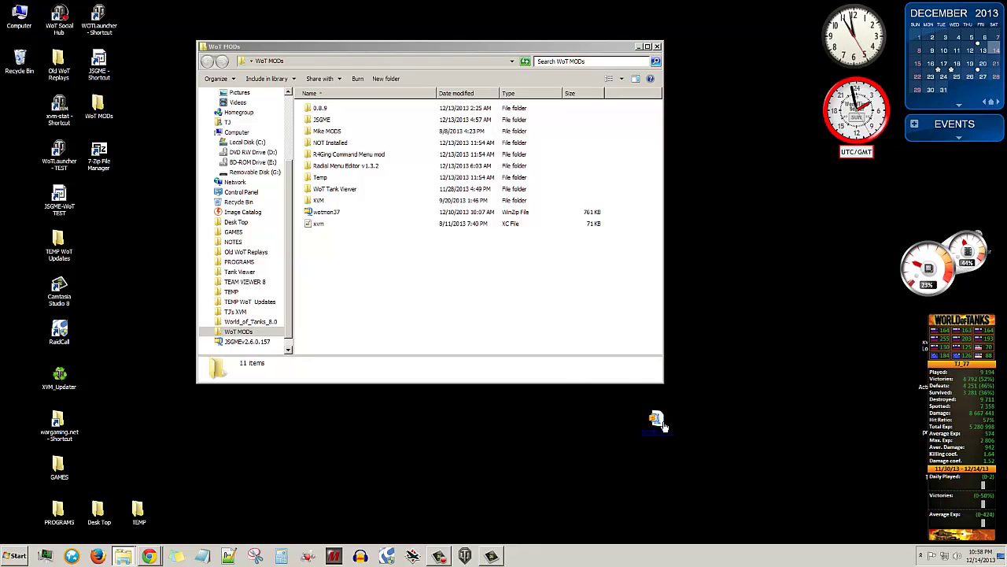
click(626, 370)
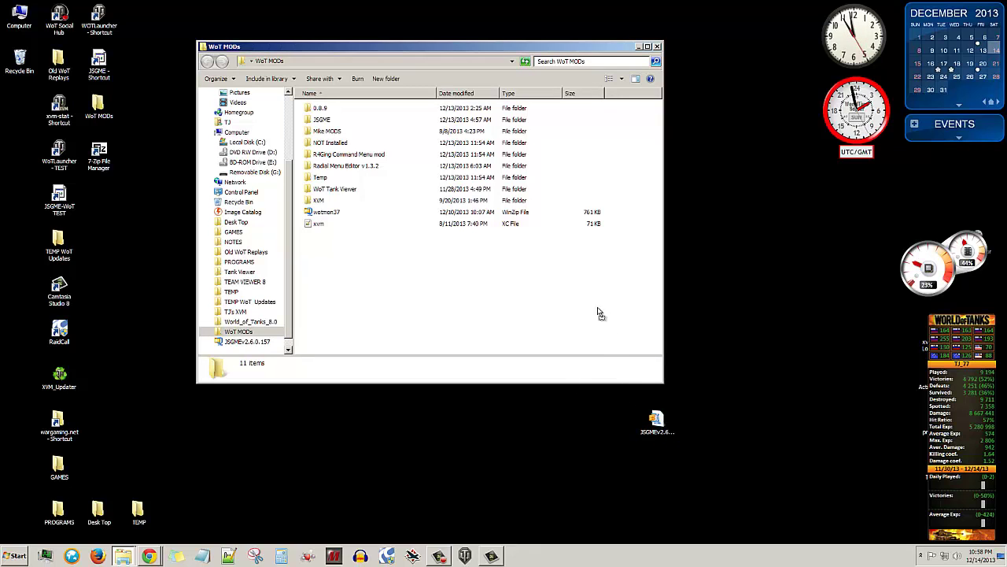
click(321, 122)
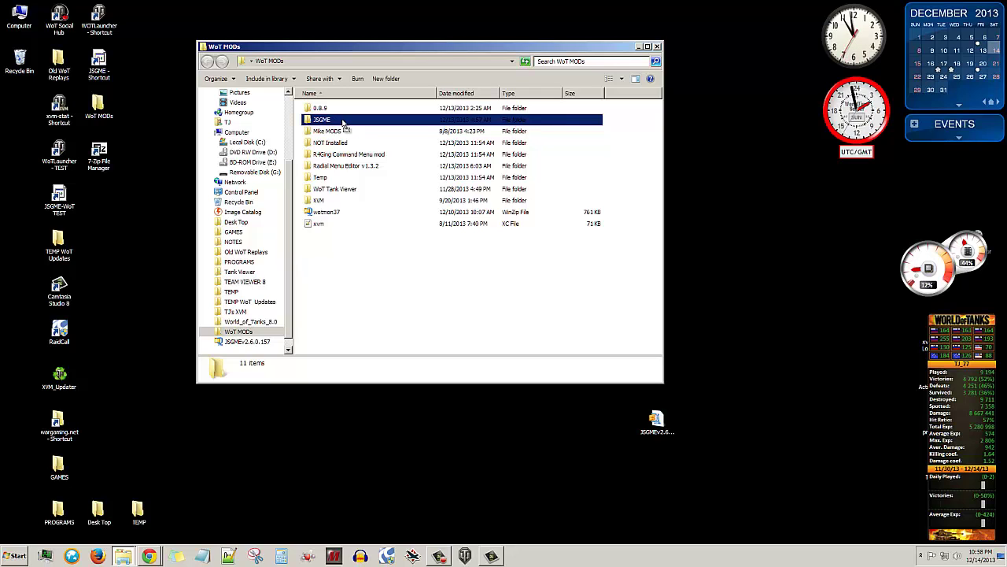
drag(343, 124, 343, 123)
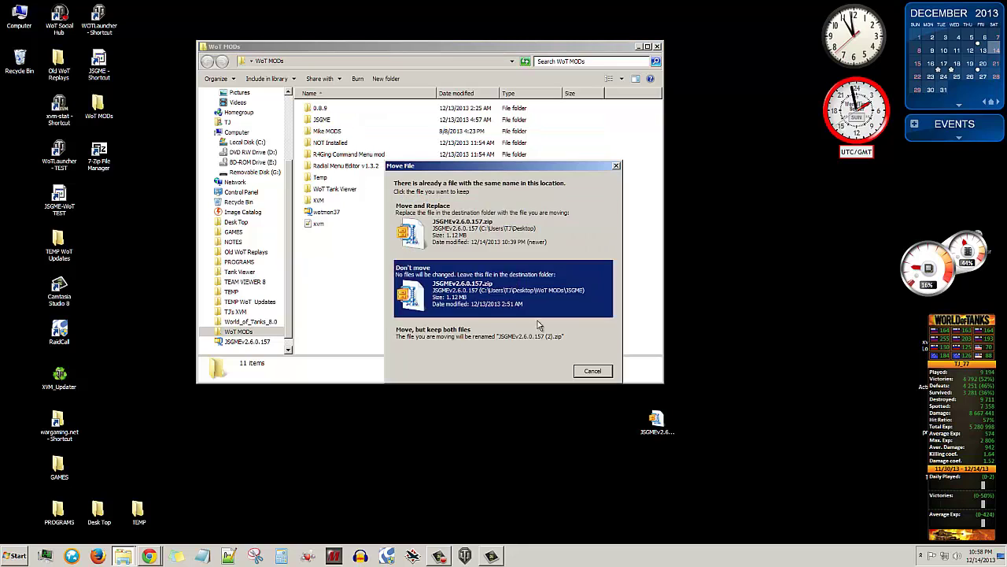
click(581, 371)
- Look at the zip files stored in the JSGME subfolder, return to WoT MODs, and close the folder window
double_click(331, 126)
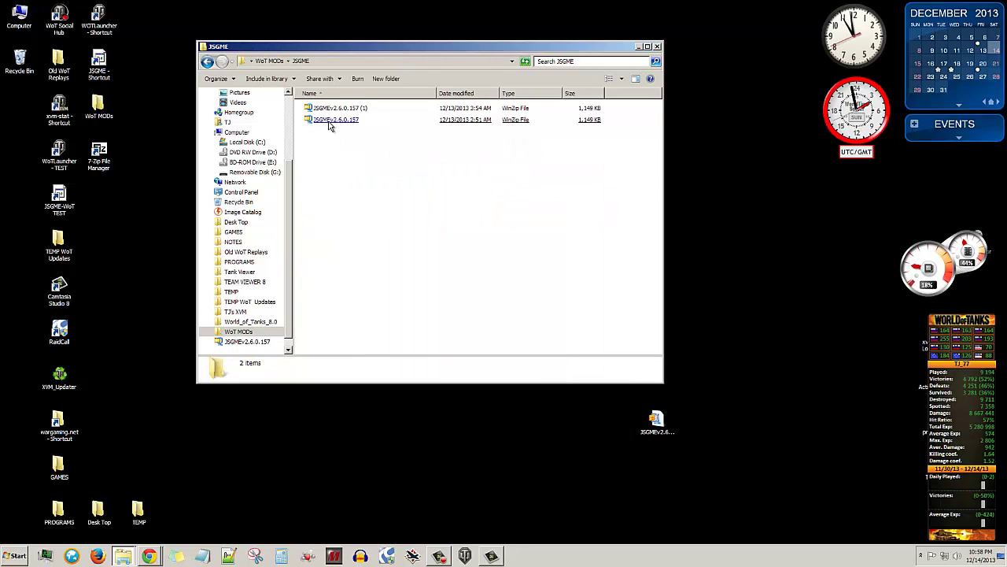
click(330, 120)
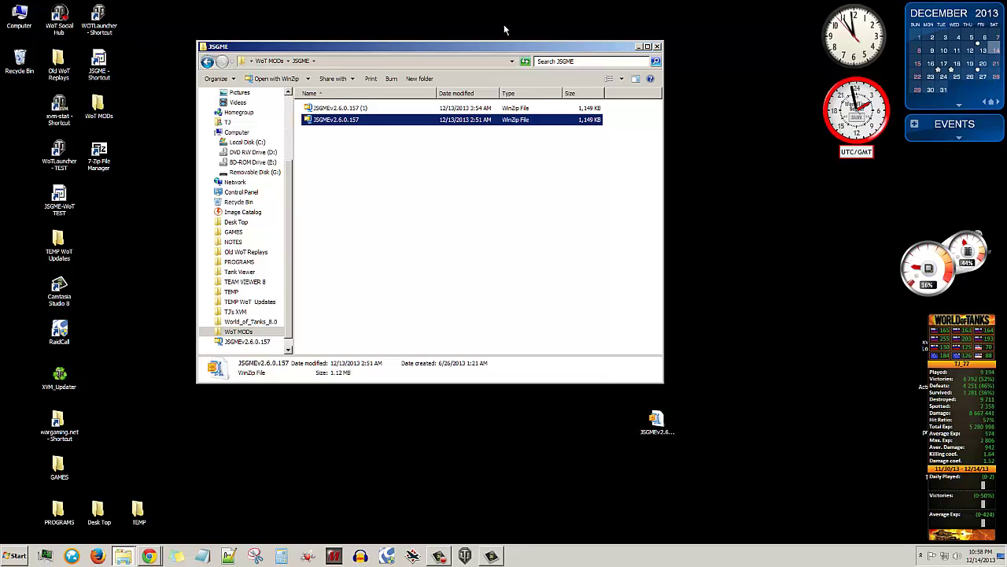
click(277, 62)
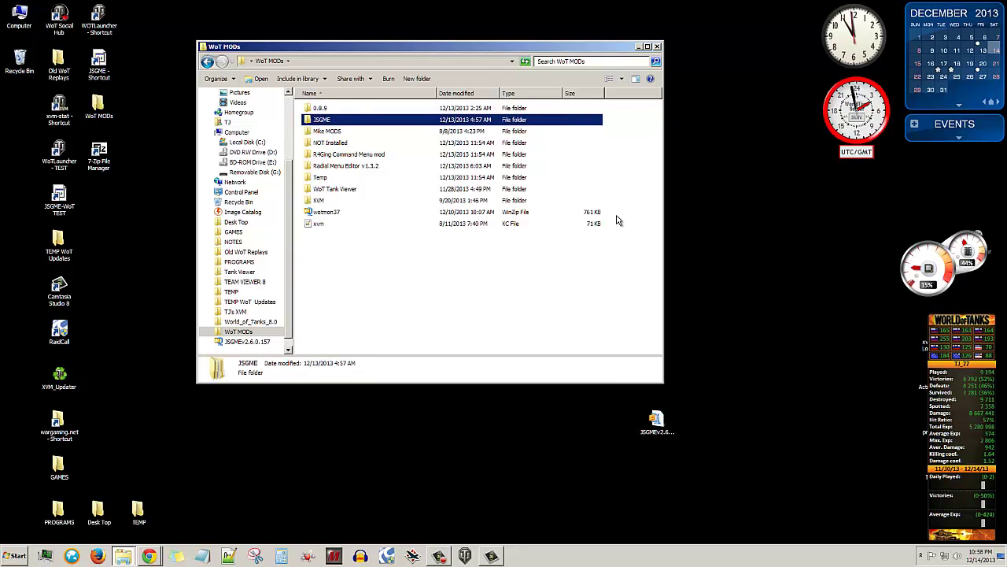
click(657, 46)
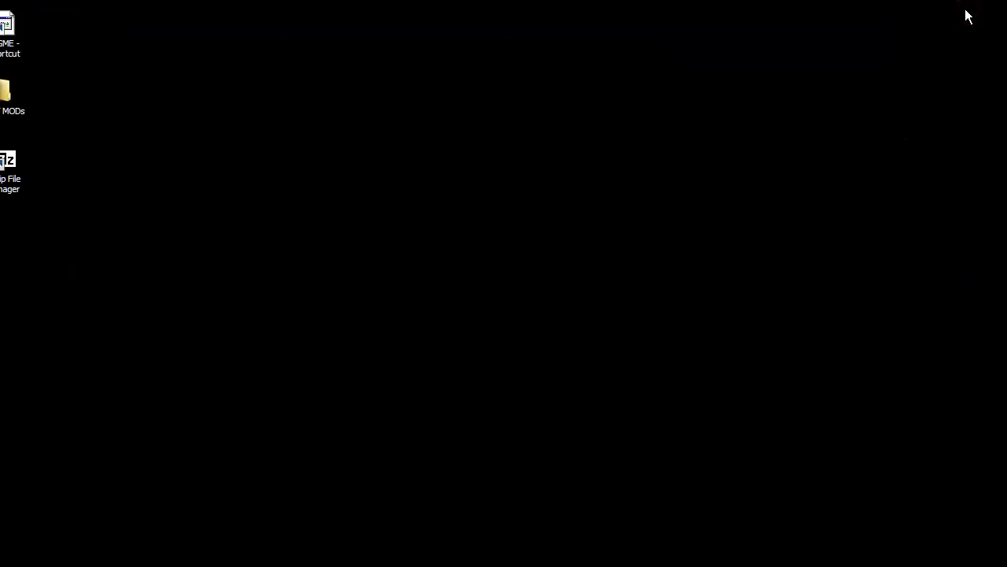